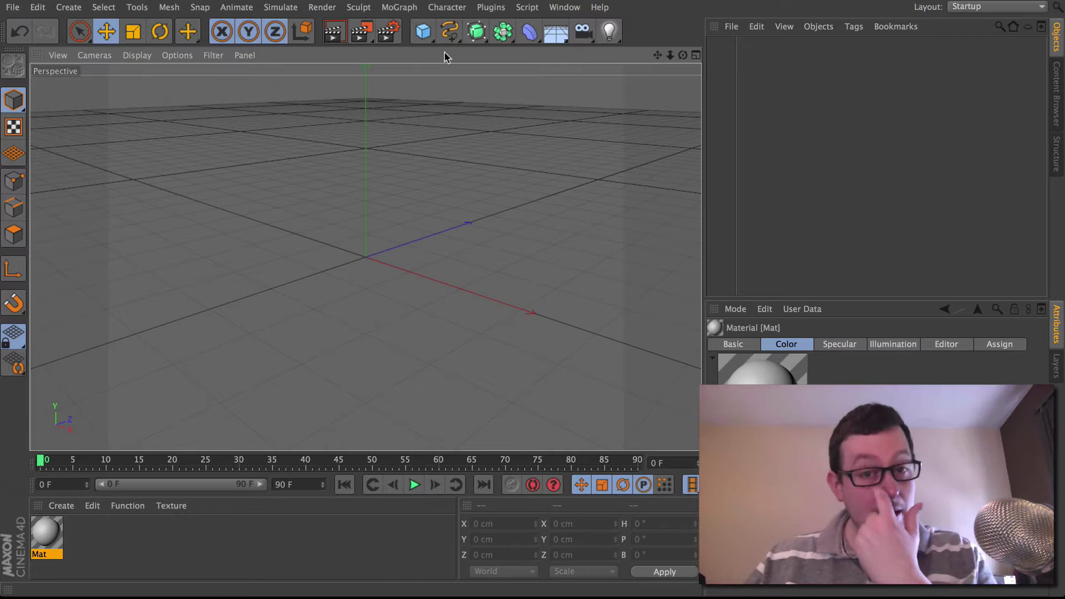
- Add a Text spline and an Extrude NURBS, and nest the Text spline inside the Extrude NURBS
click(450, 32)
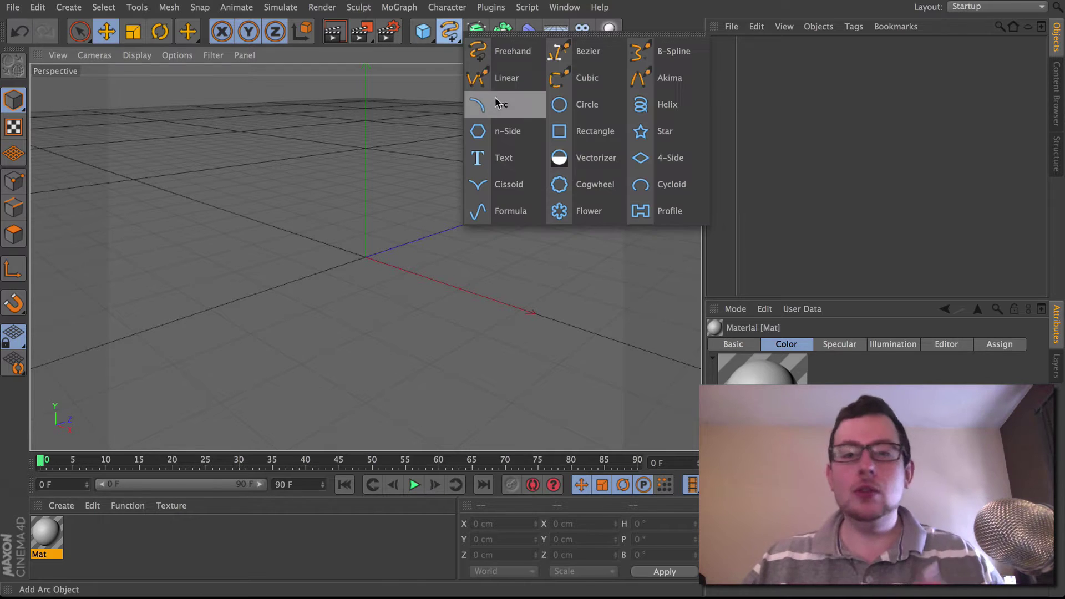
click(508, 161)
click(476, 31)
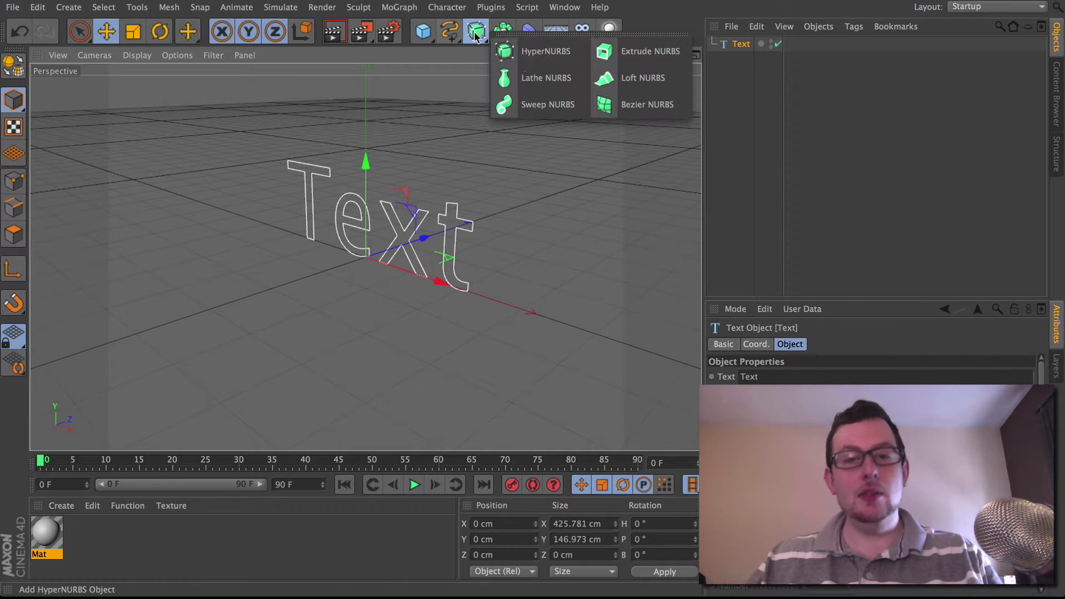
click(666, 51)
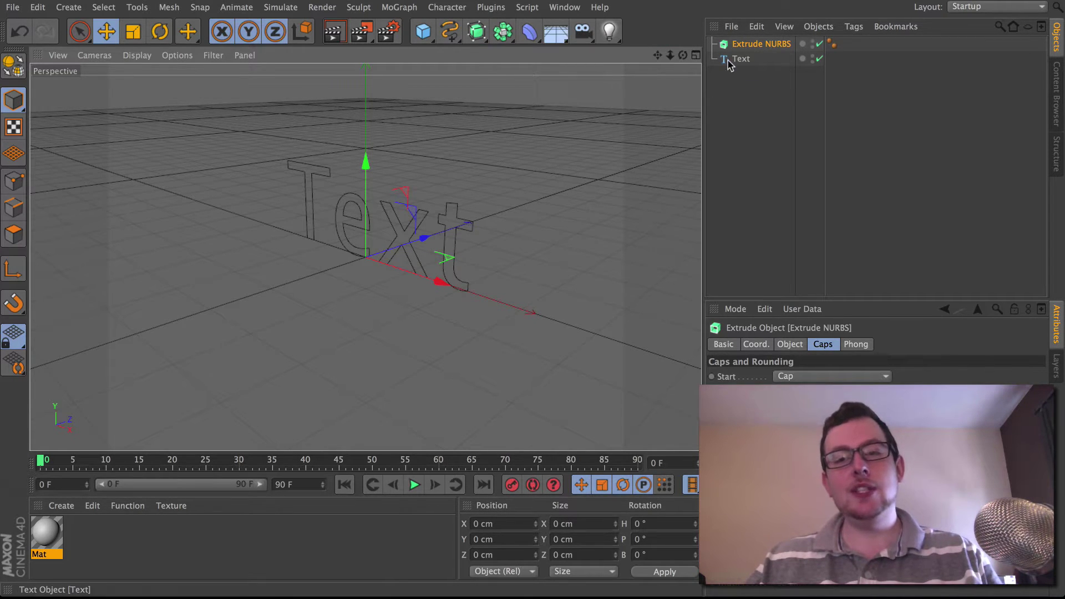
drag(737, 65, 765, 46)
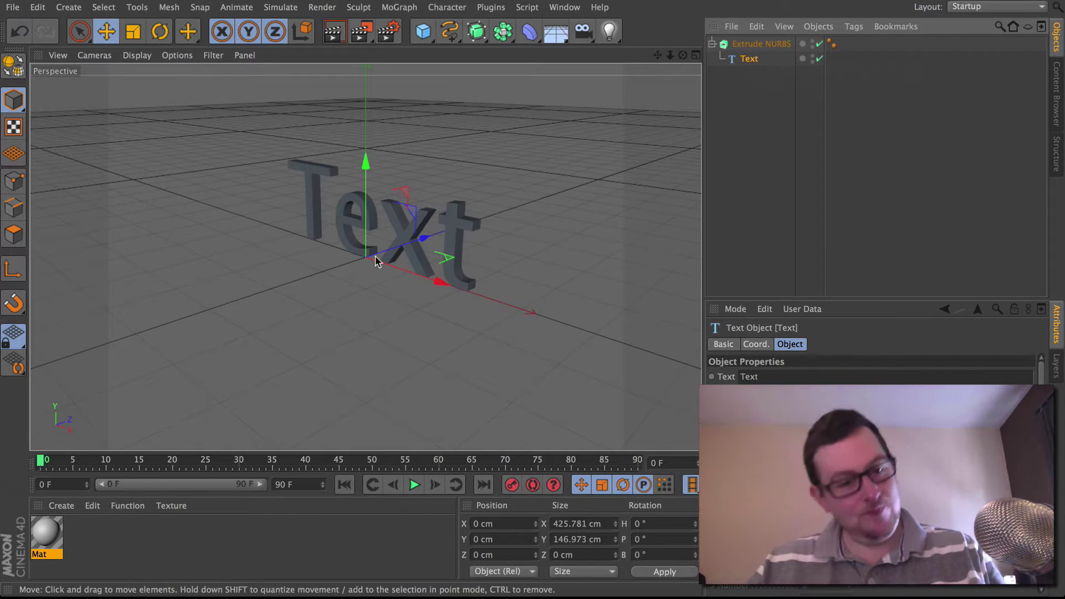
- Drag the Mat material onto the Extrude NURBS so the lettering turns light grey
click(92, 554)
drag(53, 530, 370, 209)
scroll(410, 166, up, 5)
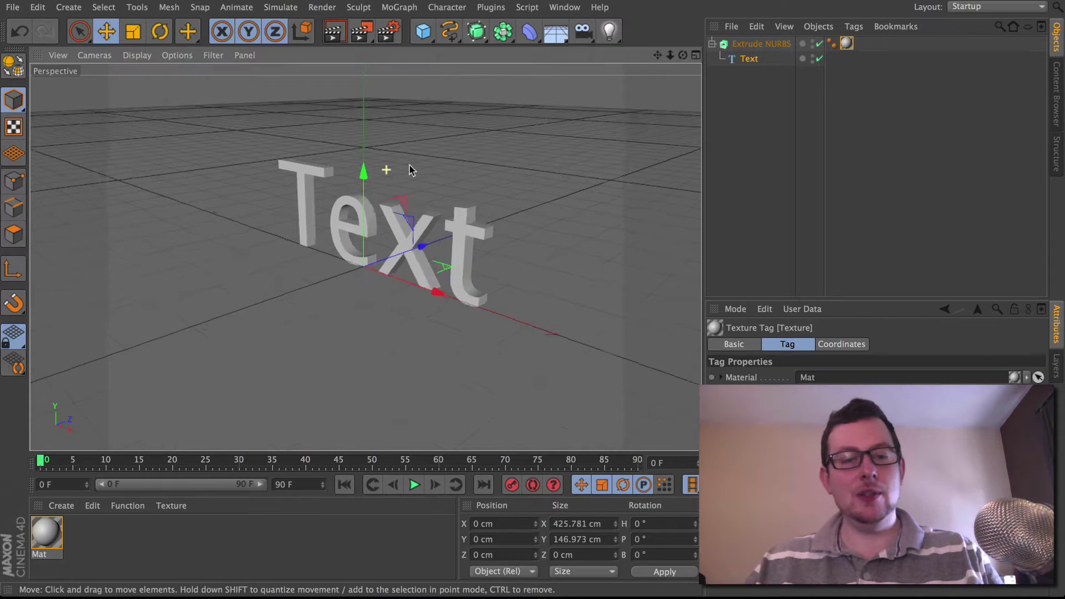
scroll(462, 162, down, 3)
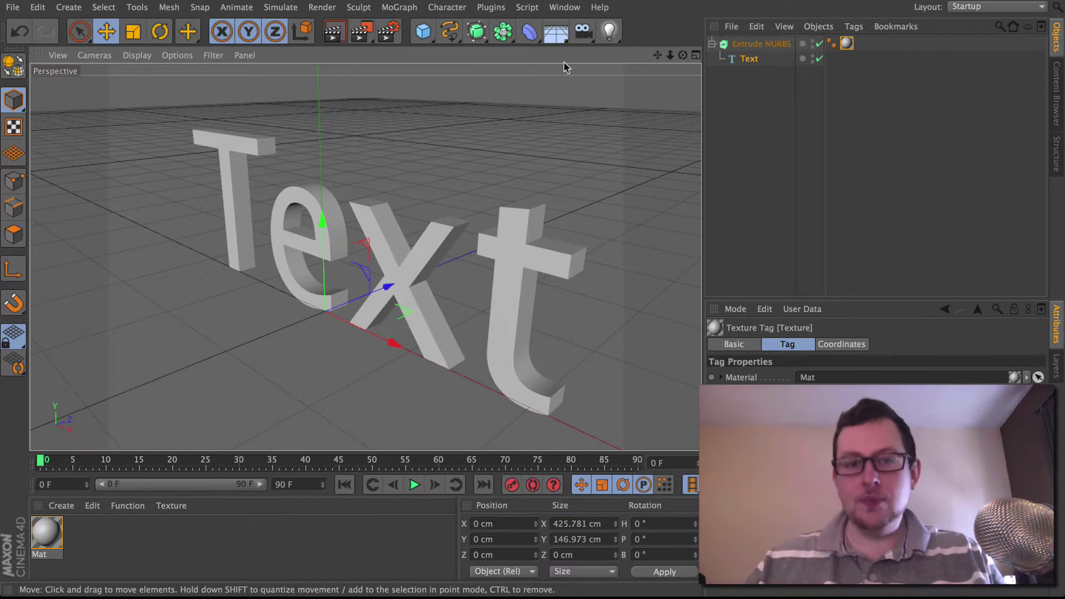
- Add a Twist deformer and bank it 90° onto its side
click(531, 32)
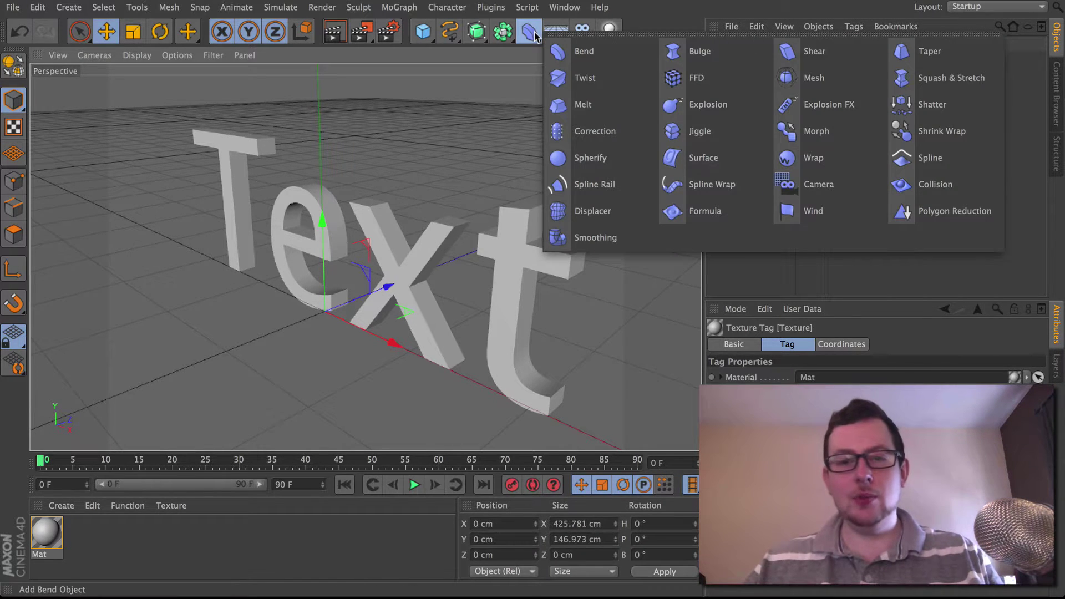
click(595, 77)
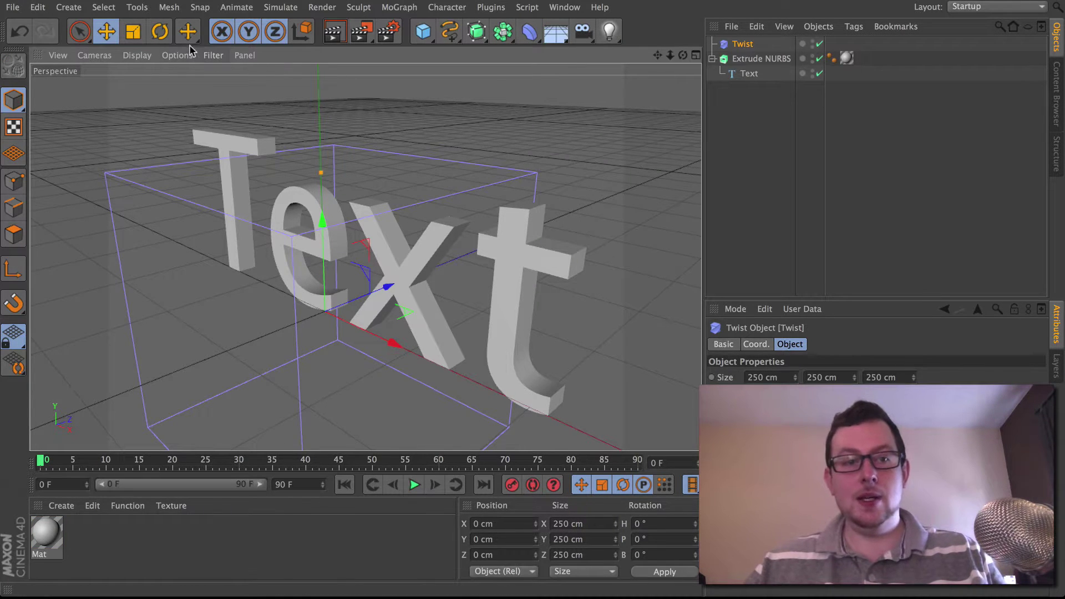
key(r)
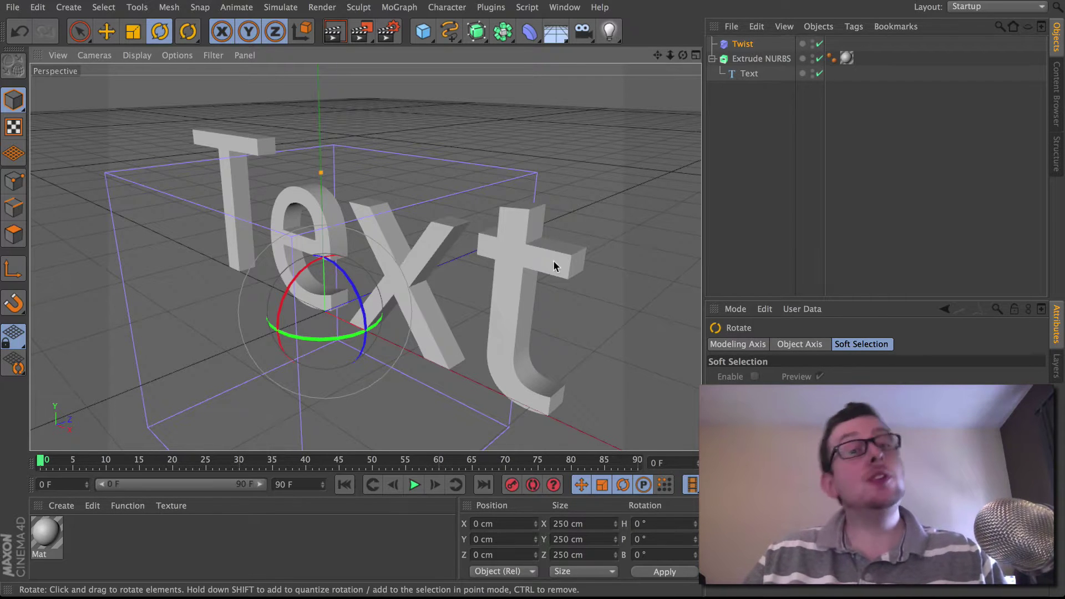
drag(350, 277, 375, 372)
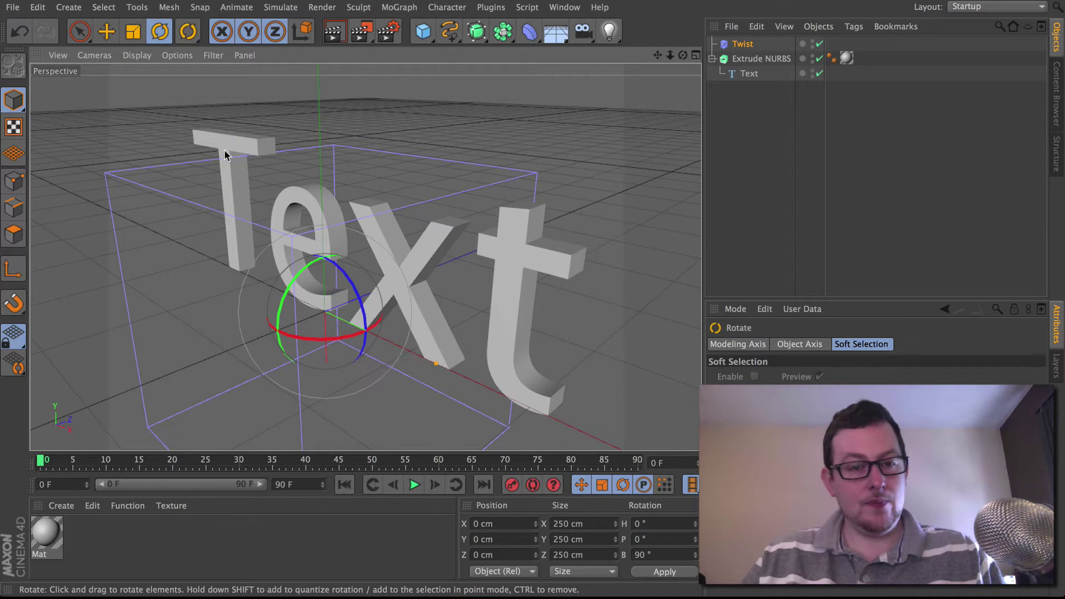
- Scale the Twist to 438.25 cm in Top view and move its cage over the text
click(133, 31)
middle_click(189, 175)
middle_click(471, 222)
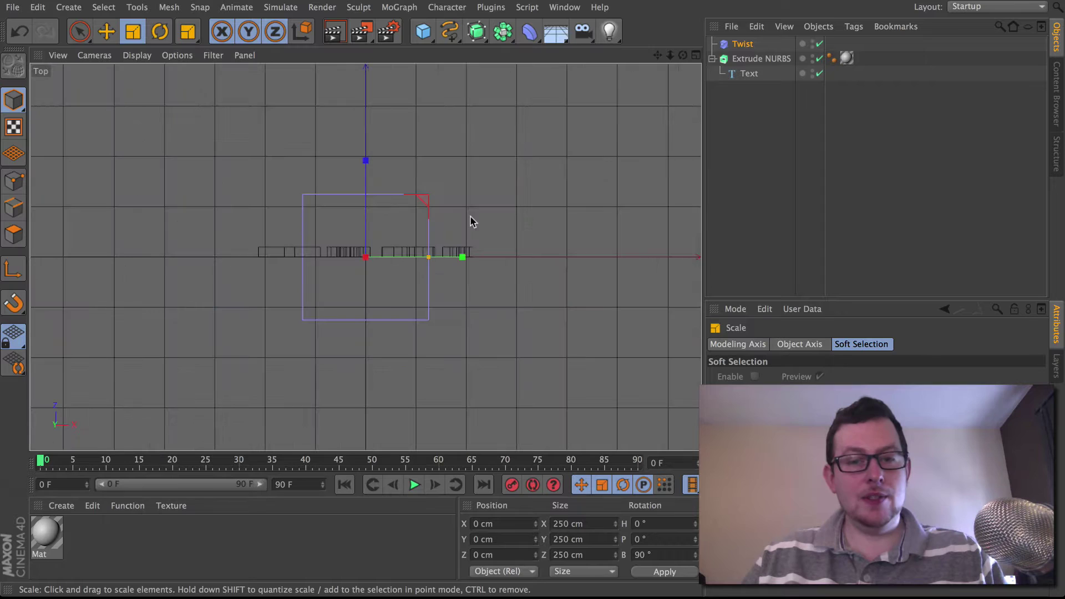
drag(359, 305, 716, 271)
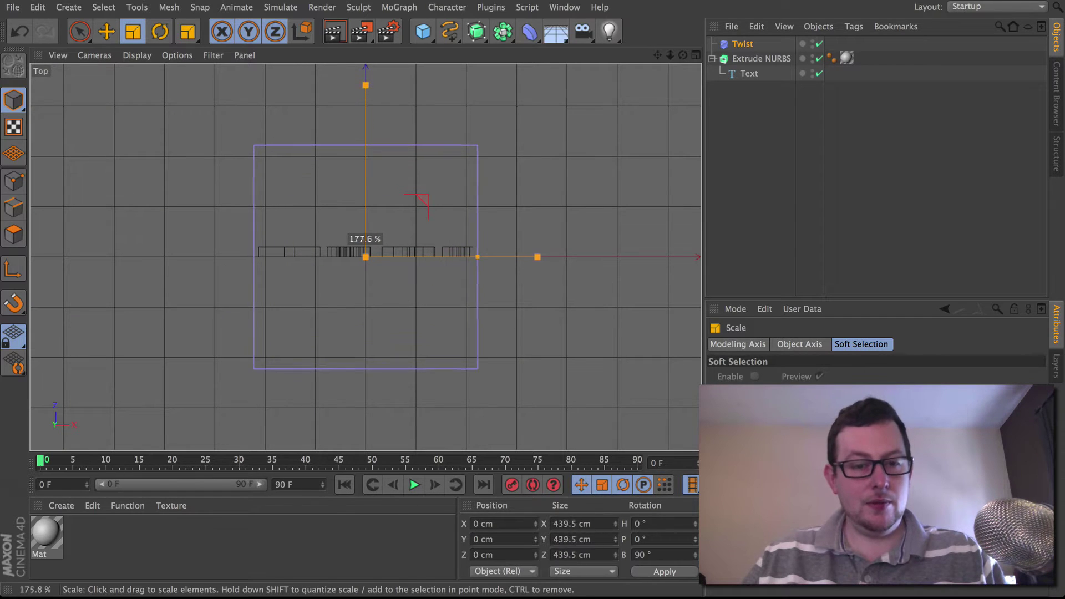
key(e)
drag(311, 357, 367, 318)
middle_click(473, 358)
middle_click(469, 353)
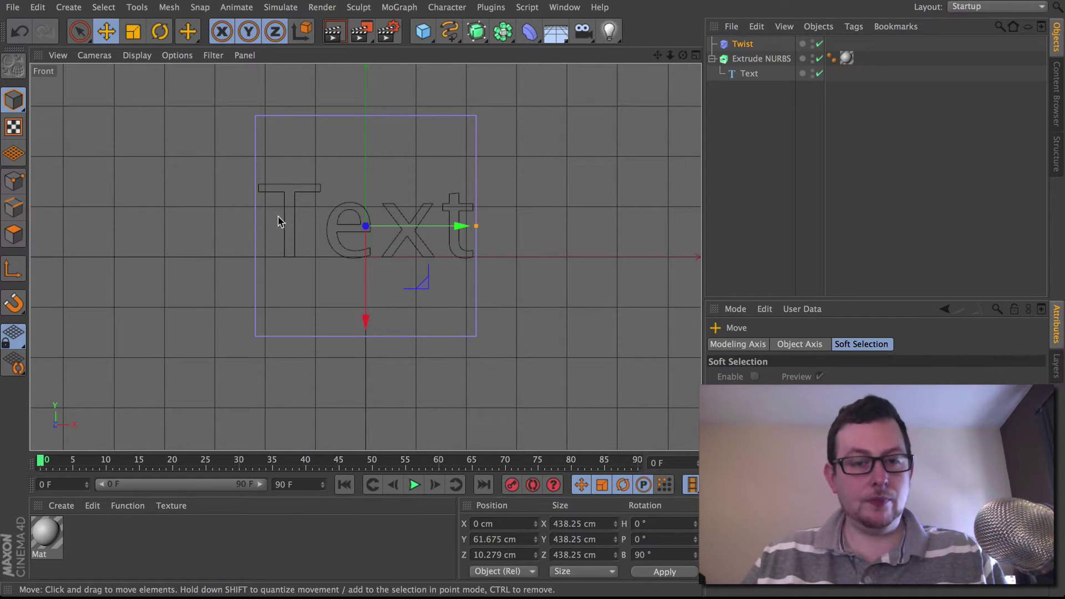
middle_click(213, 190)
middle_click(213, 190)
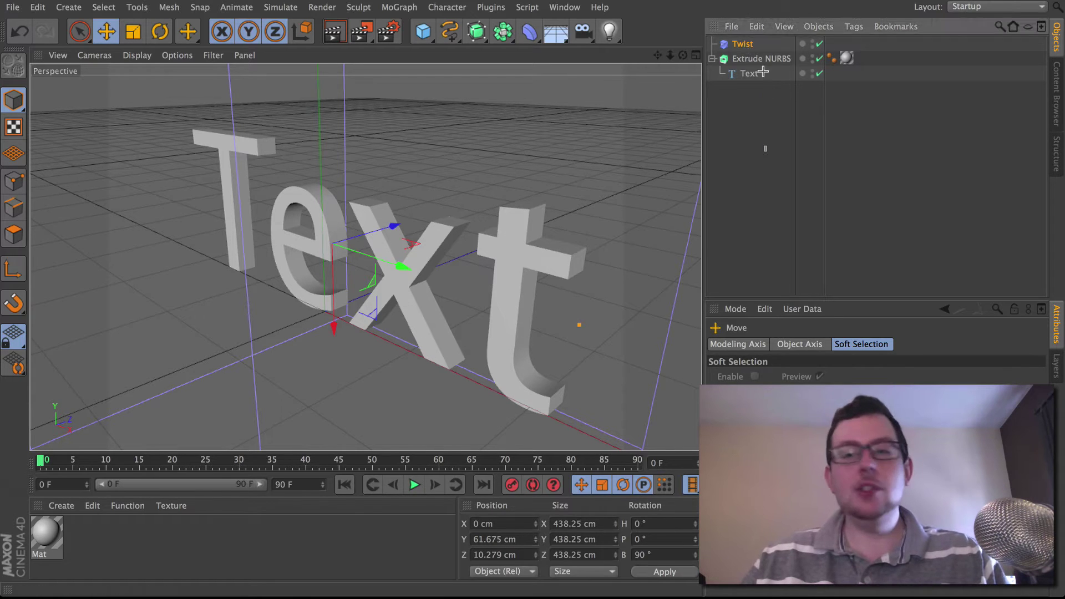
- Group Twist, Extrude NURBS and Text under a Null with Group Objects
key(ctrl+a)
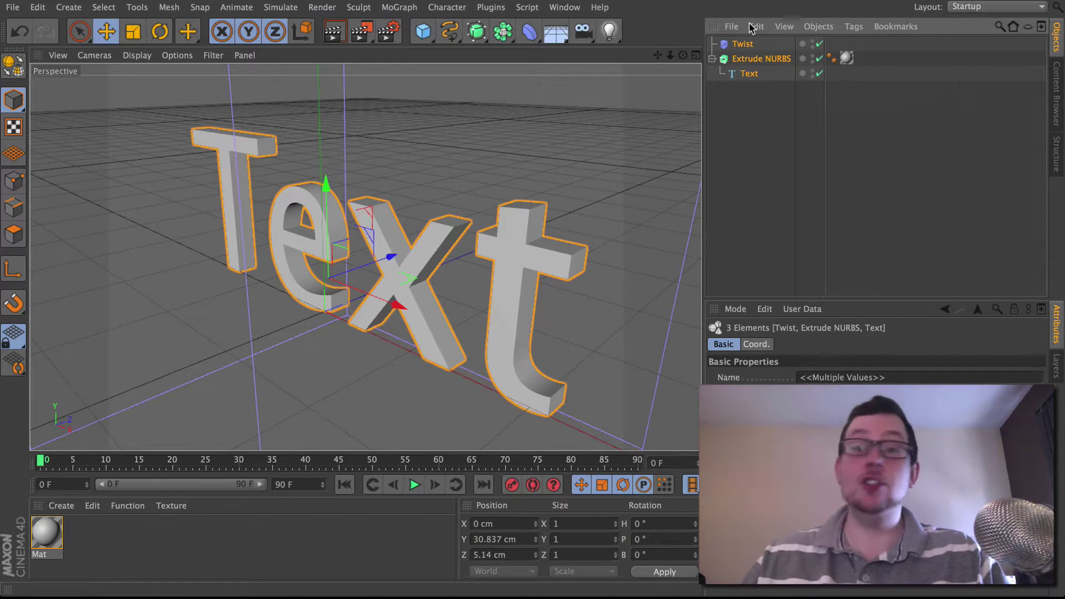
click(819, 27)
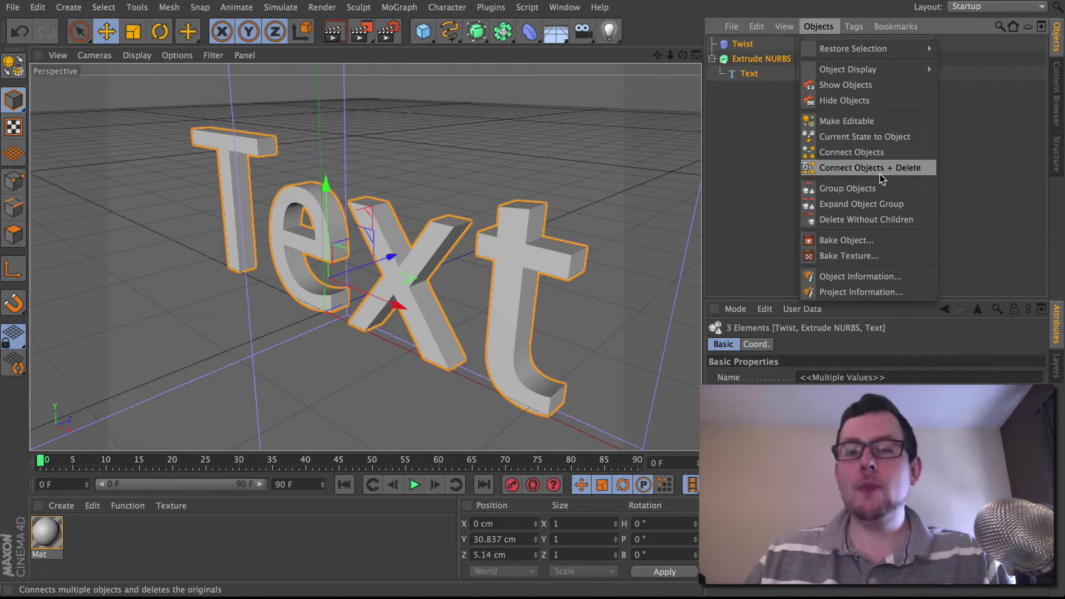
click(848, 189)
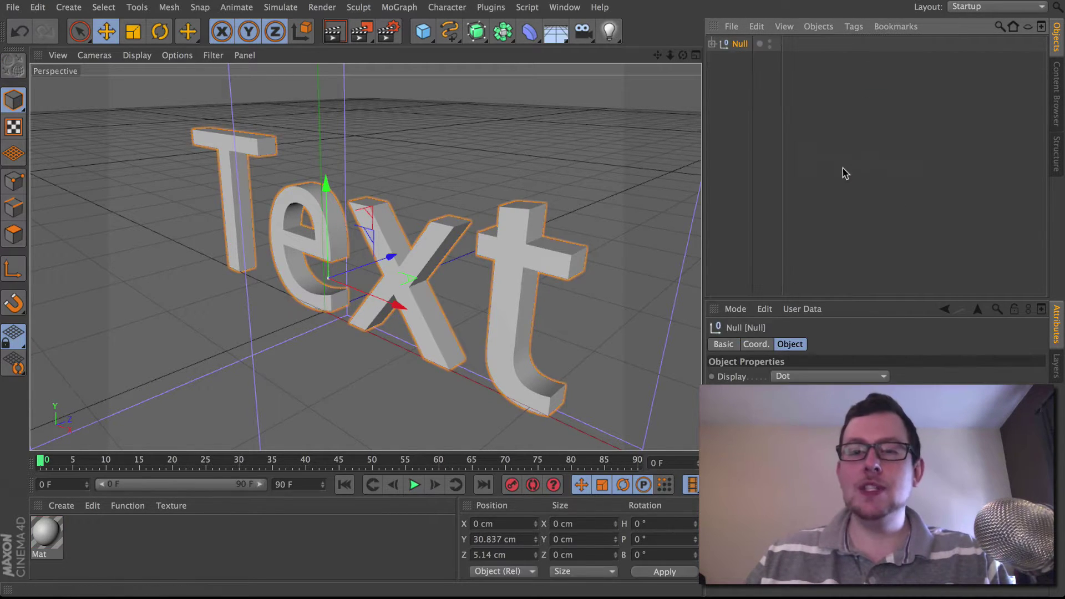
- Drag the Twist deformer's angle down to about -350° to wring the letters
click(713, 44)
click(750, 59)
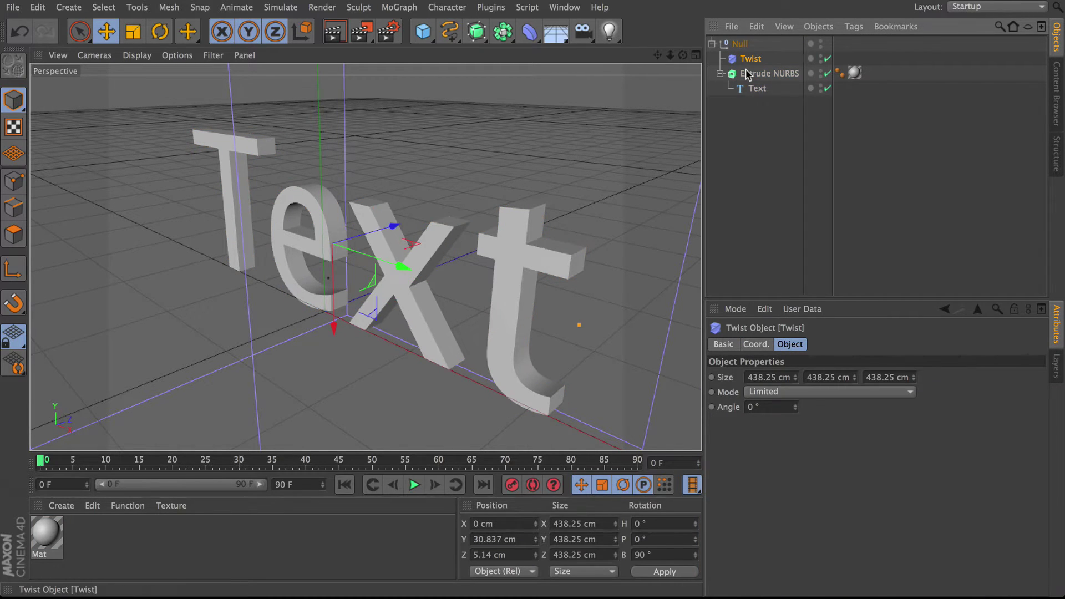
click(796, 410)
drag(796, 409, 797, 594)
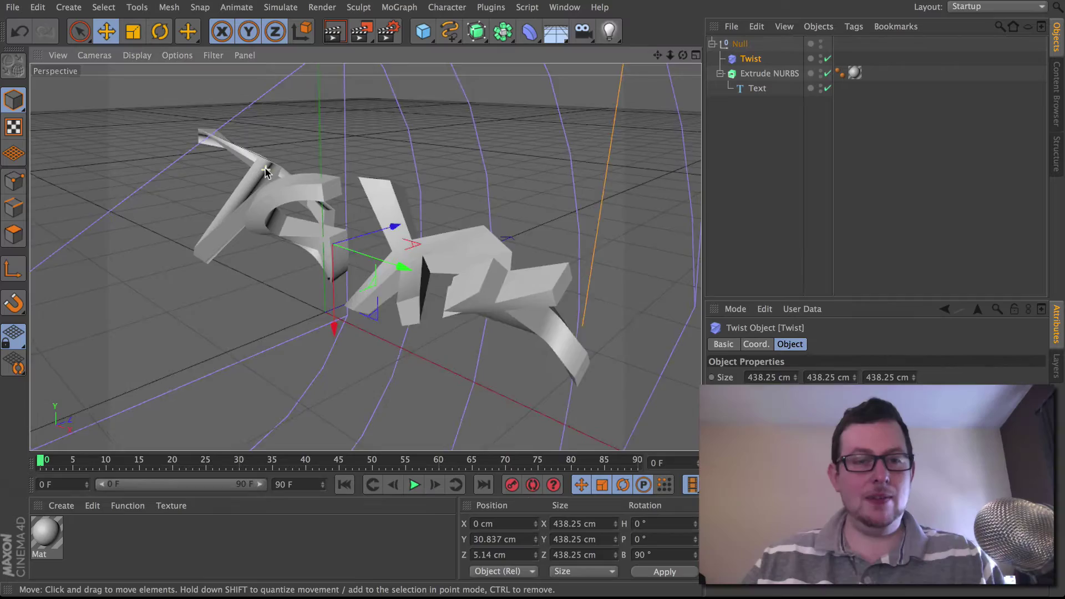
- Switch the viewport display to Gouraud Shading (Lines) to show polygon lines
scroll(355, 176, up, 10)
alt+drag(229, 242, 56, 283)
alt+drag(238, 172, 322, 230)
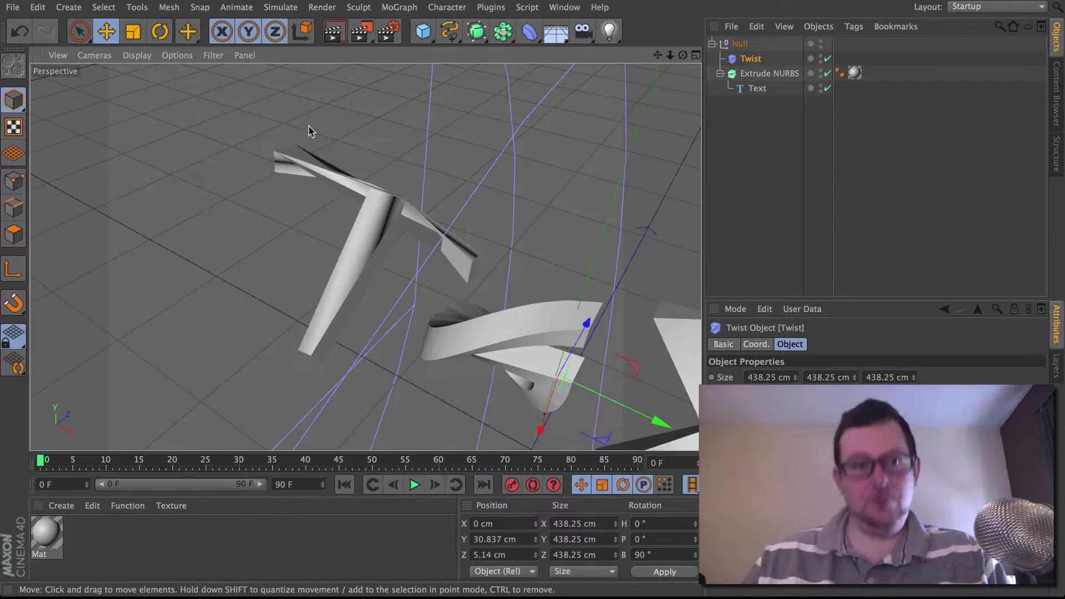
click(141, 56)
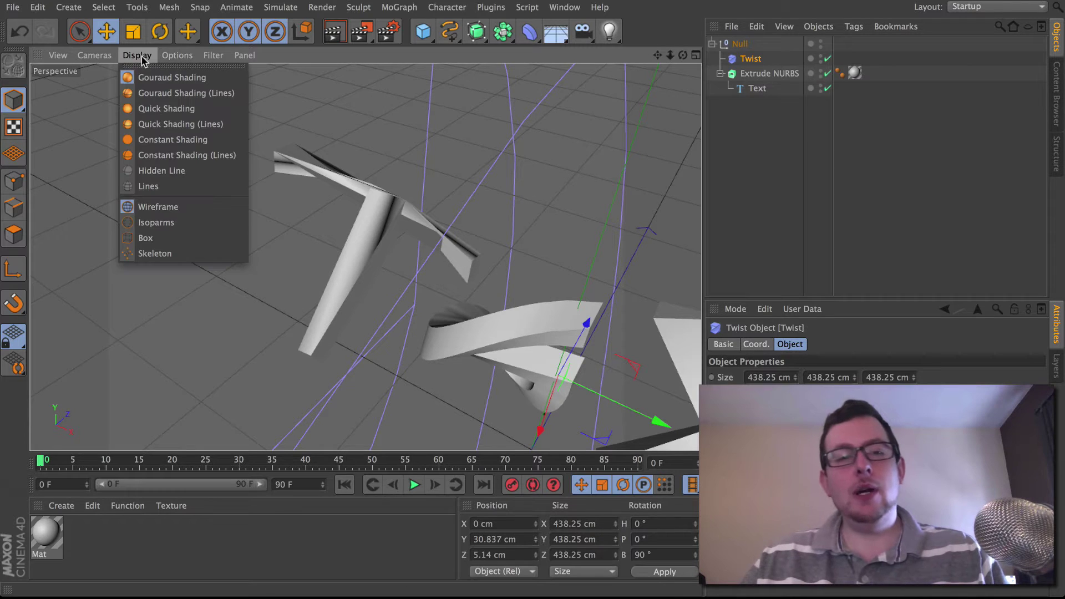
click(149, 91)
- Disable the Twist deformer so the lettering stands straight again
mouse_move(409, 248)
alt+mouse_down()
mouse_move(404, 254)
mouse_move(373, 190)
mouse_move(383, 183)
alt+mouse_up()
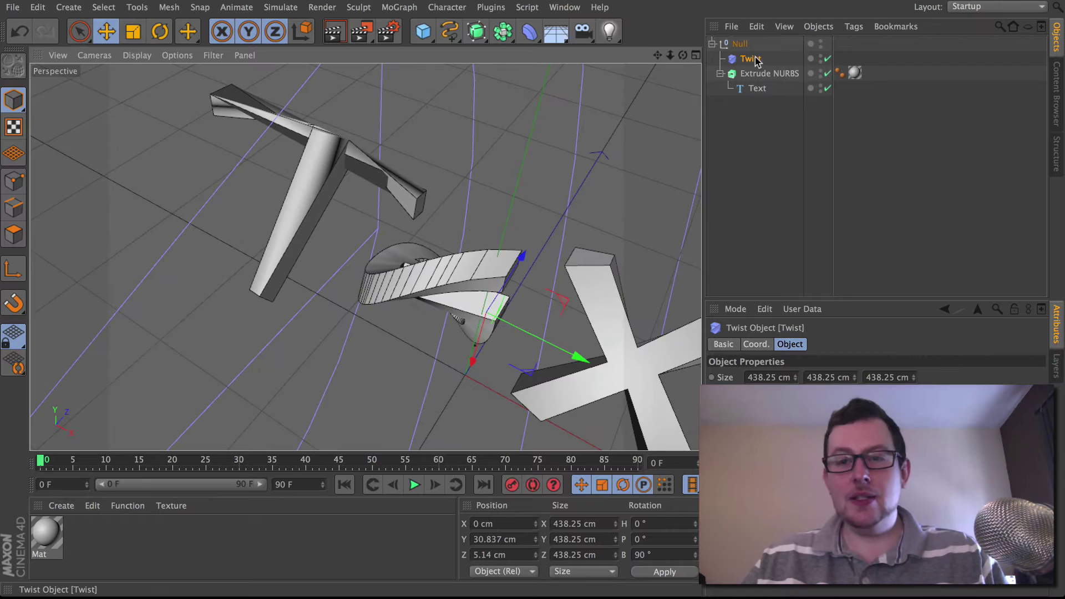
click(828, 58)
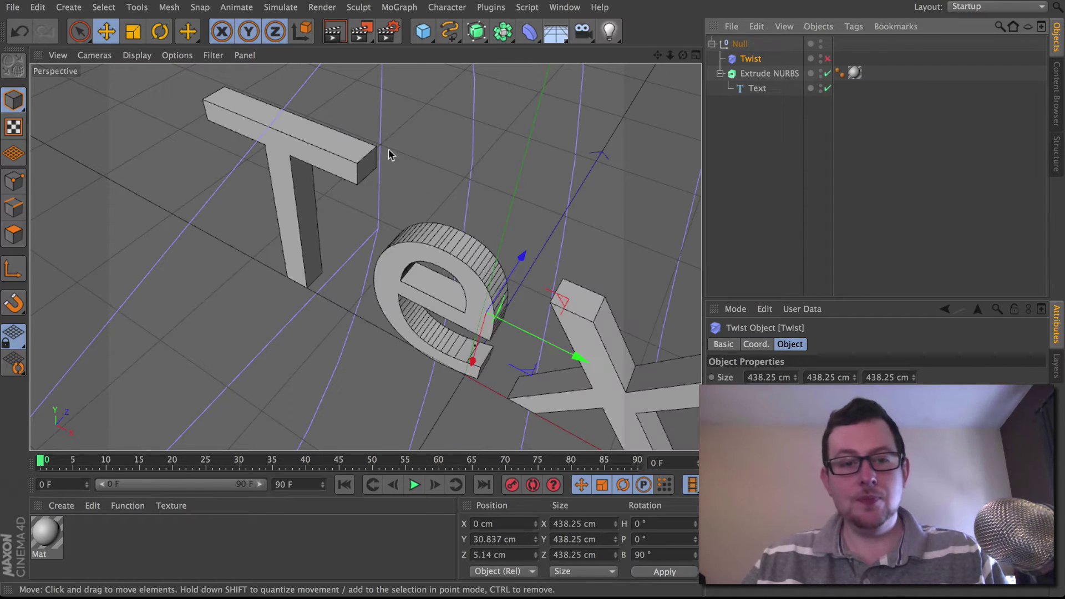
alt+drag(388, 152, 477, 277)
alt+drag(253, 143, 311, 138)
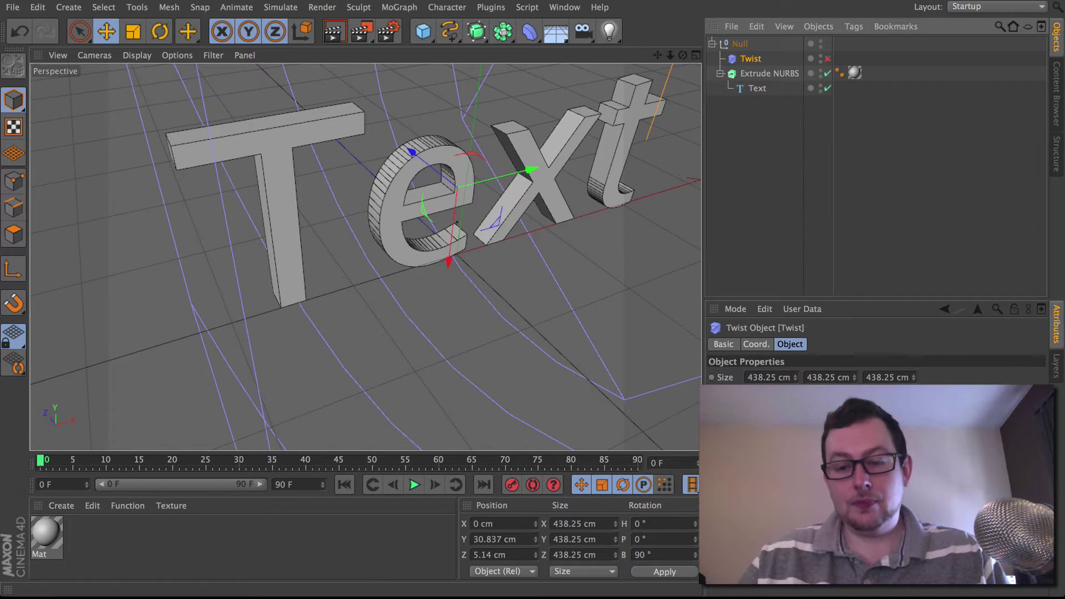
- Re-enable the Twist deformer and increase its angle through -126° to about -334°
click(828, 58)
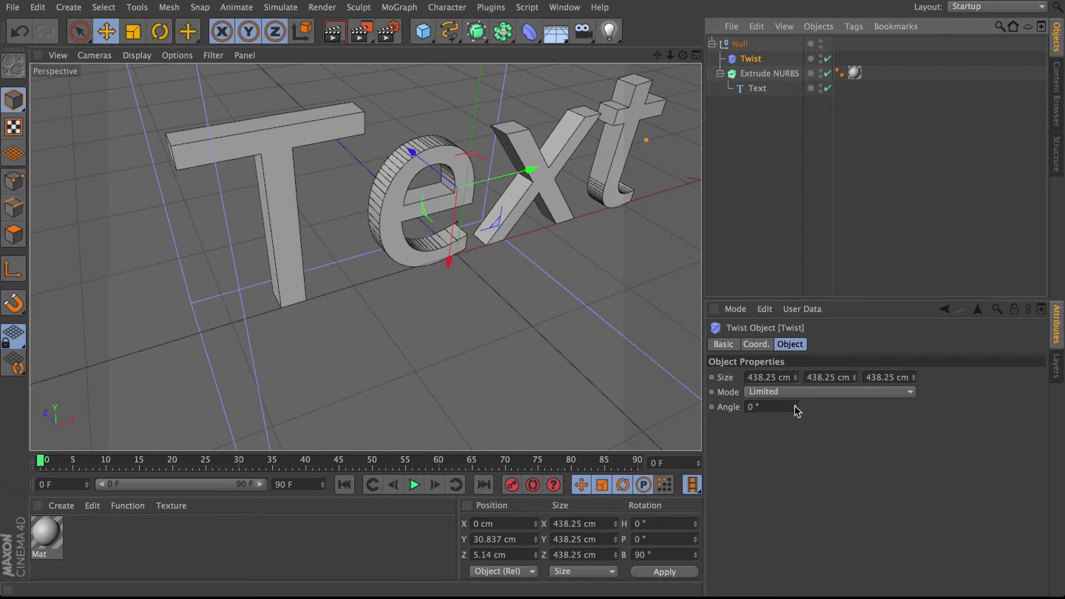
drag(795, 408, 796, 494)
scroll(298, 137, up, 3)
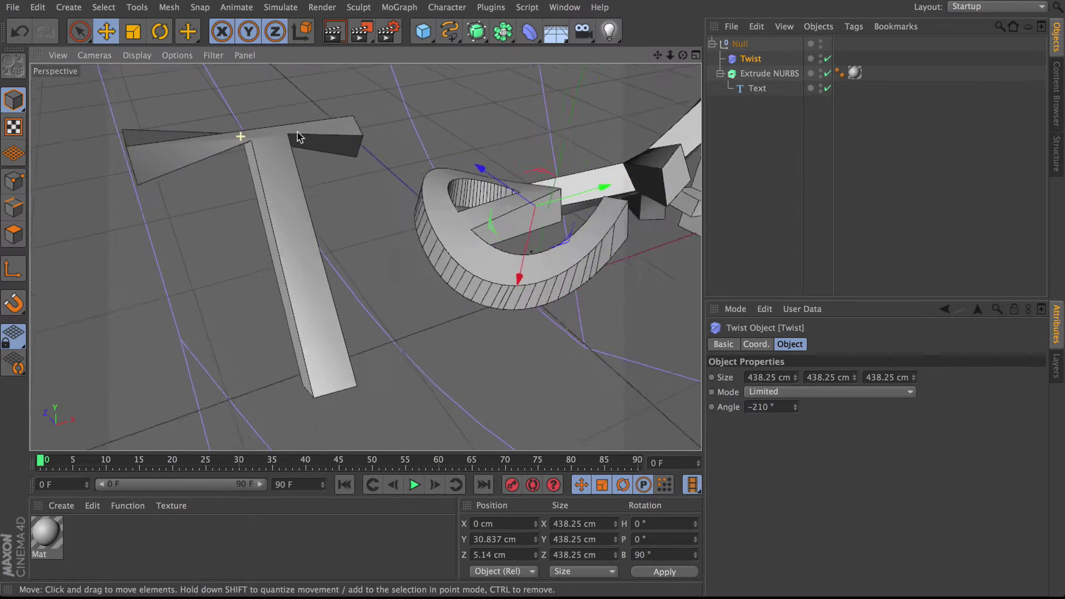
scroll(289, 133, up, 3)
alt+drag(281, 131, 316, 197)
scroll(313, 197, up, 3)
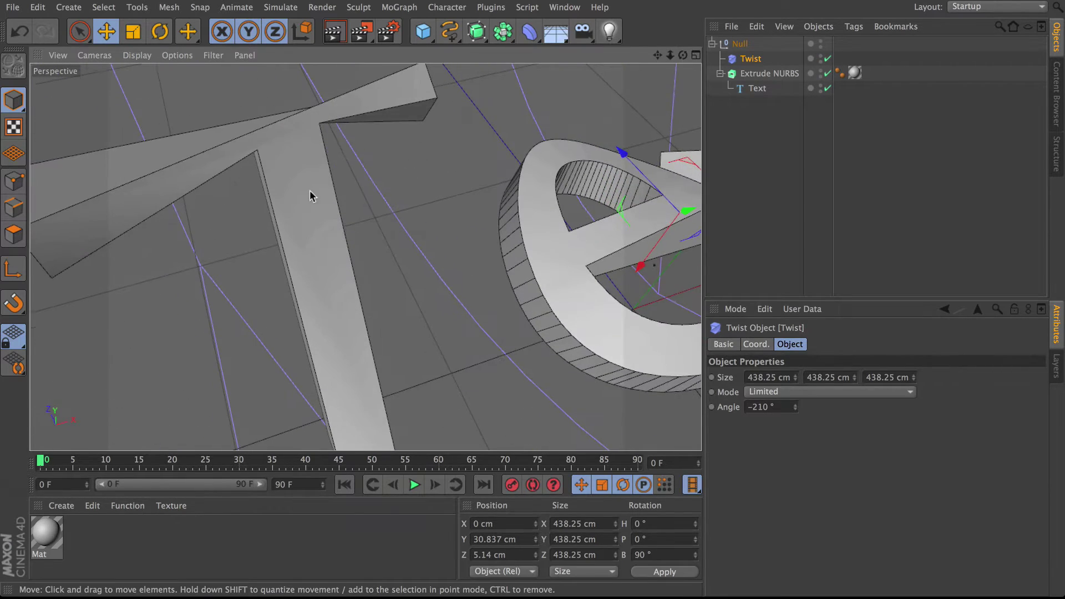
drag(796, 408, 797, 474)
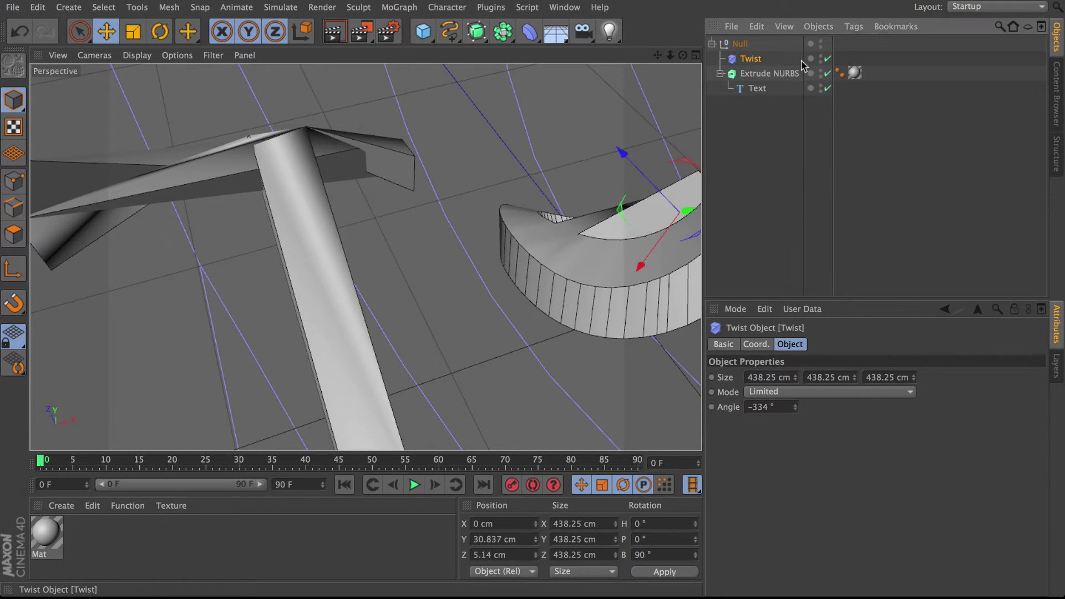
- Set the Twist angle to 0° so the letters straighten
double_click(760, 407)
text(0)
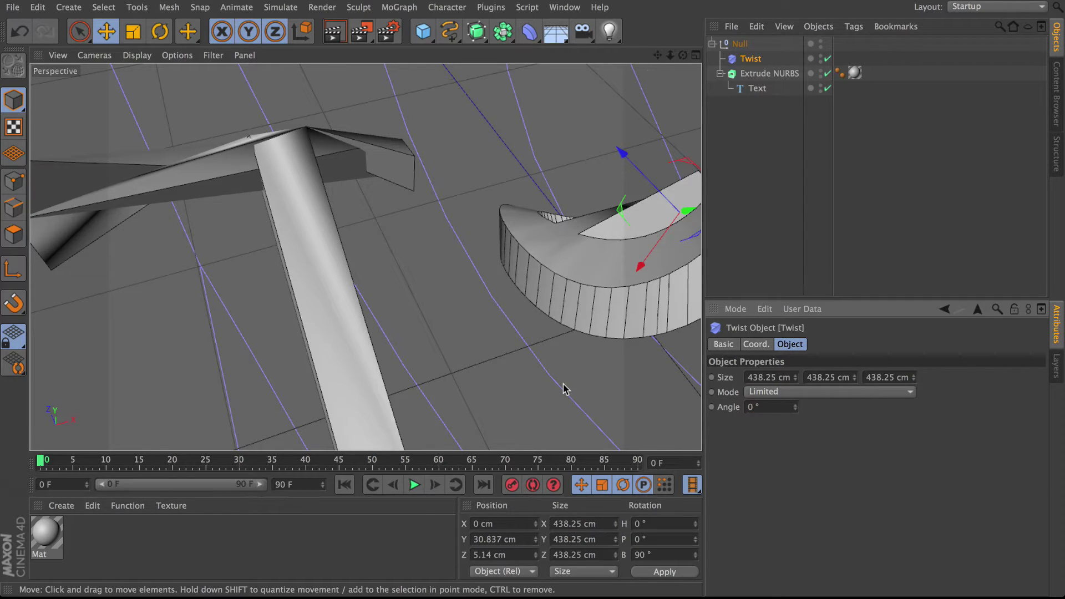
key(Return)
- Zoom in on the lettering and select the Text object to show its settings
alt+drag(468, 118, 468, 135)
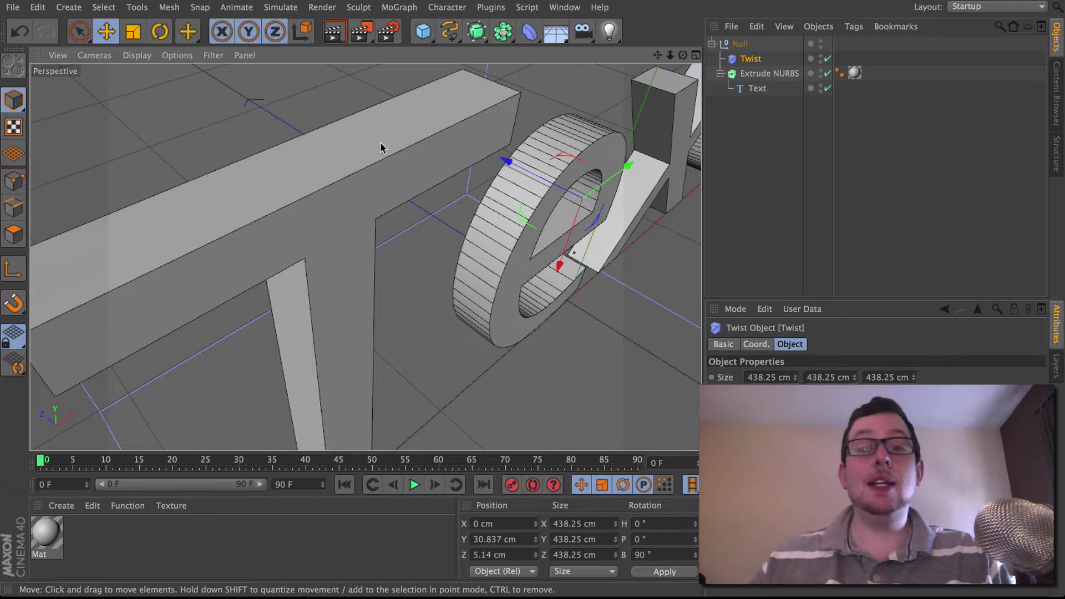
alt+right_drag(541, 198, 552, 110)
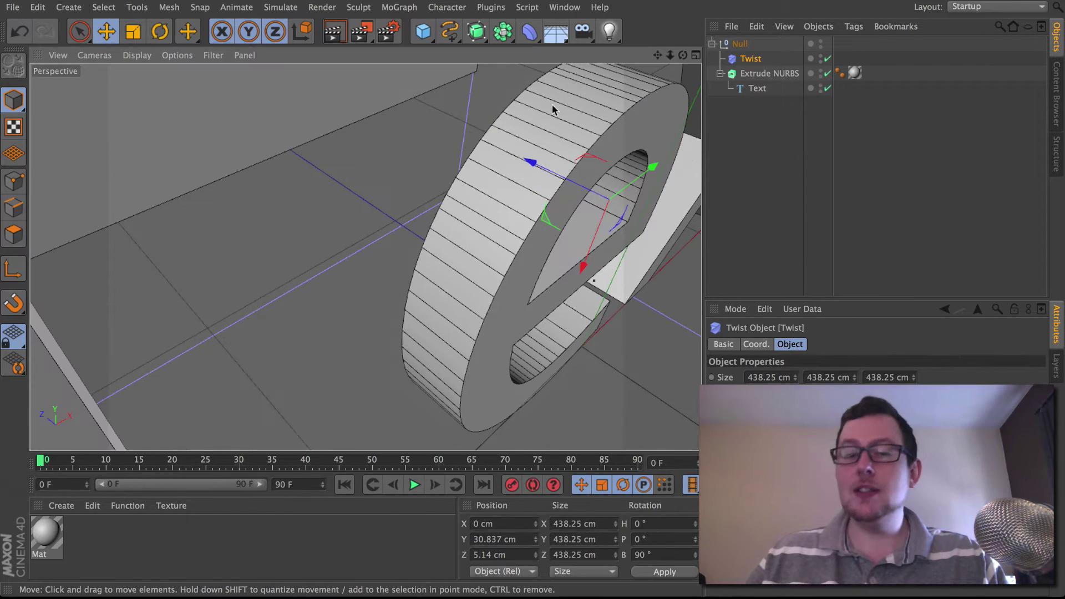
alt+drag(506, 147, 461, 154)
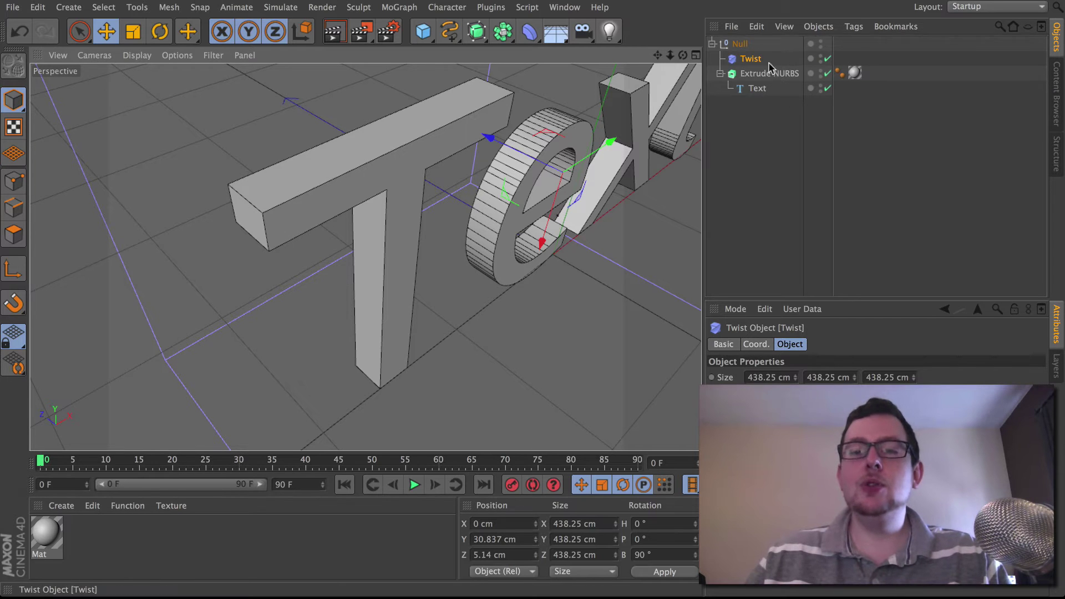
click(756, 90)
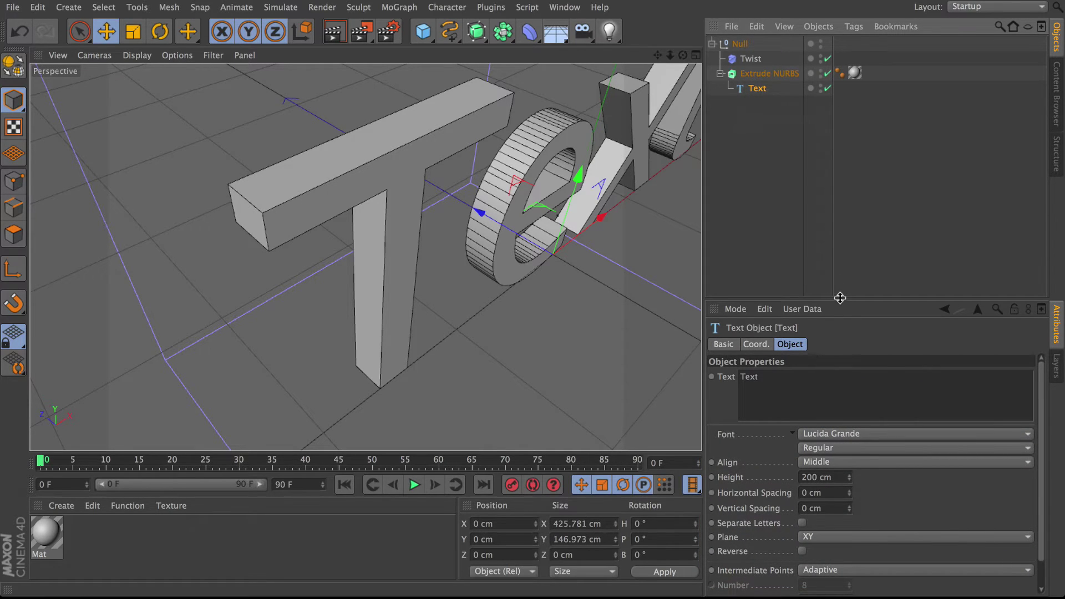
- Enlarge the Attributes area and list the Text spline's Intermediate Points modes
drag(840, 300, 828, 185)
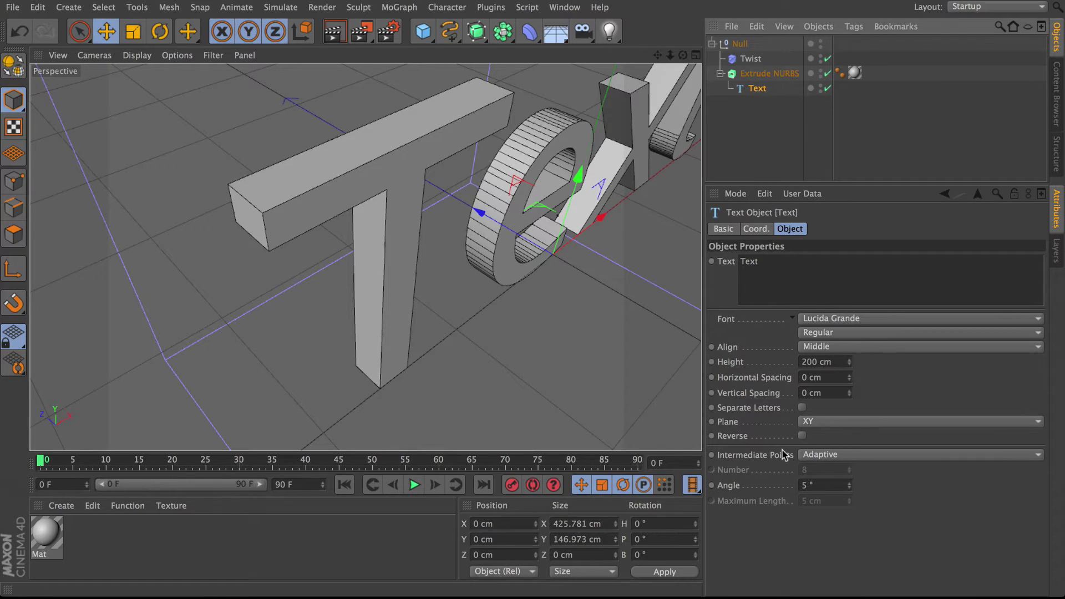
click(739, 462)
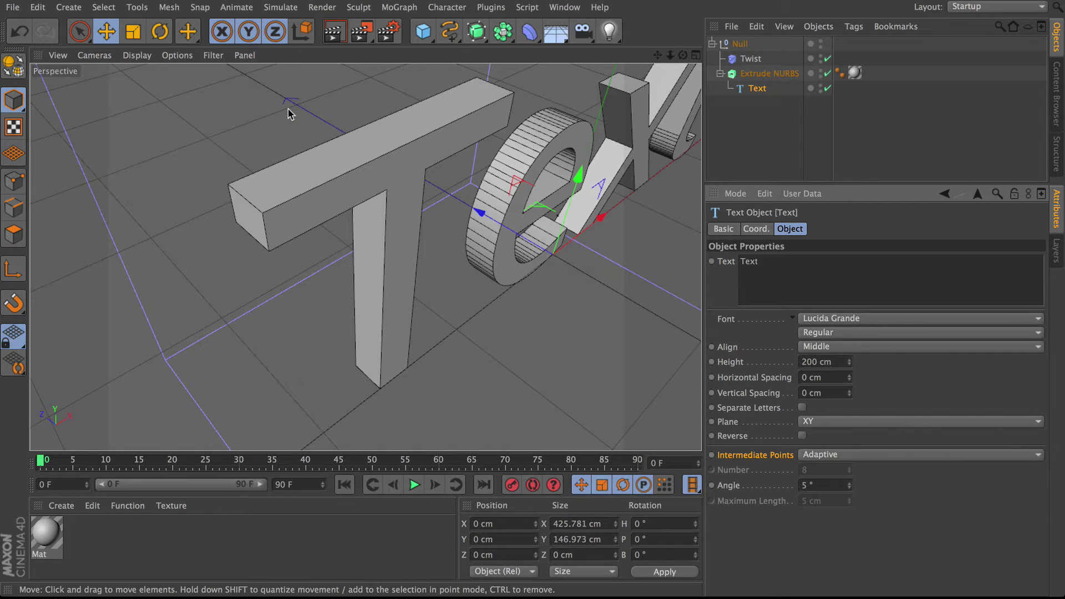
click(854, 455)
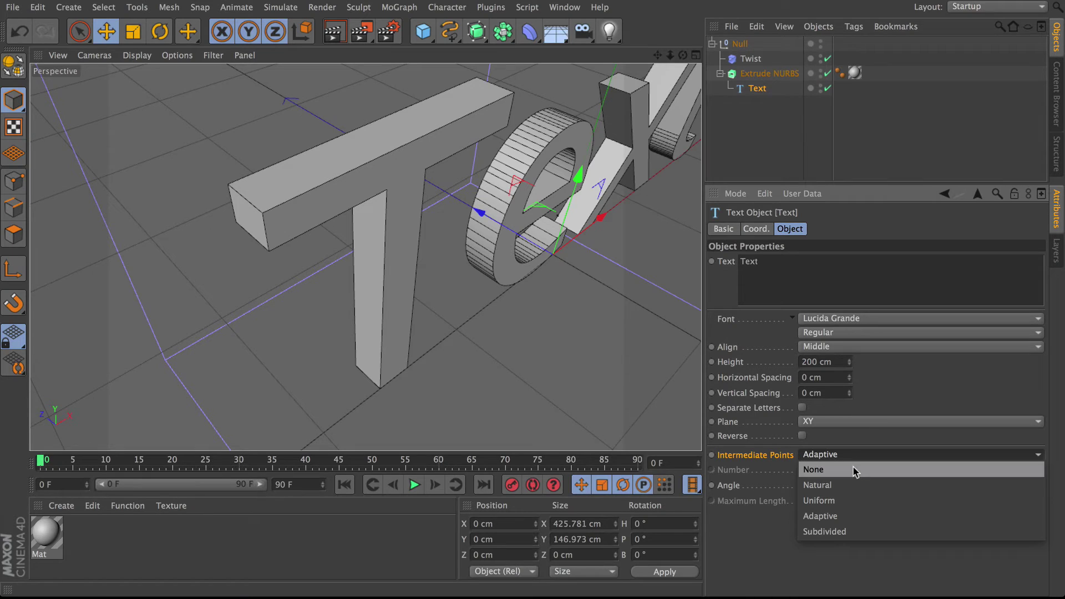
- Set Intermediate Points to Subdivided with a 3 cm maximum length and inspect the segmentation
click(850, 533)
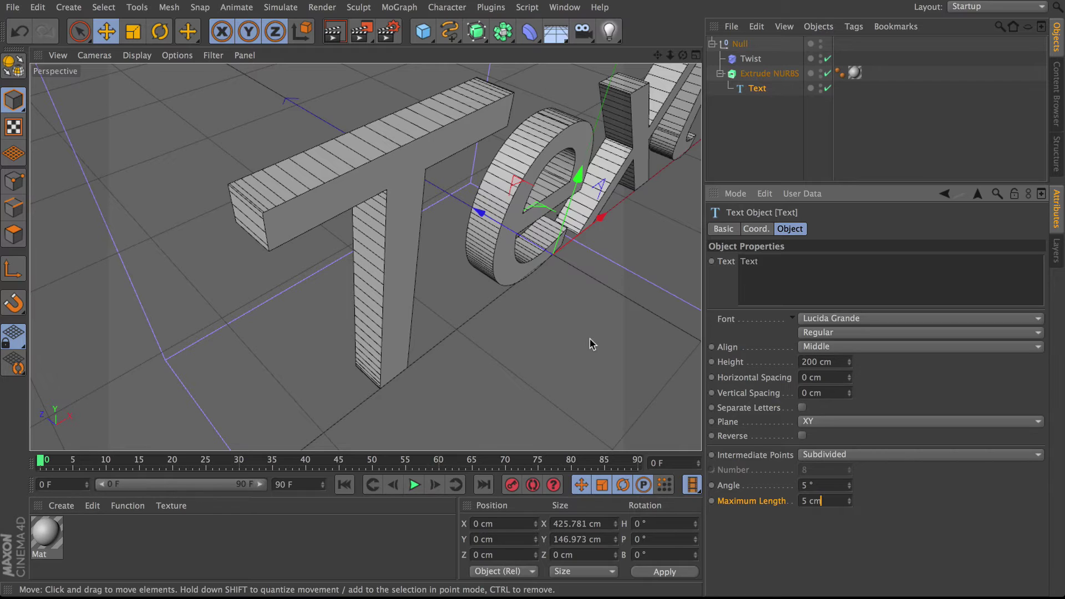
click(849, 499)
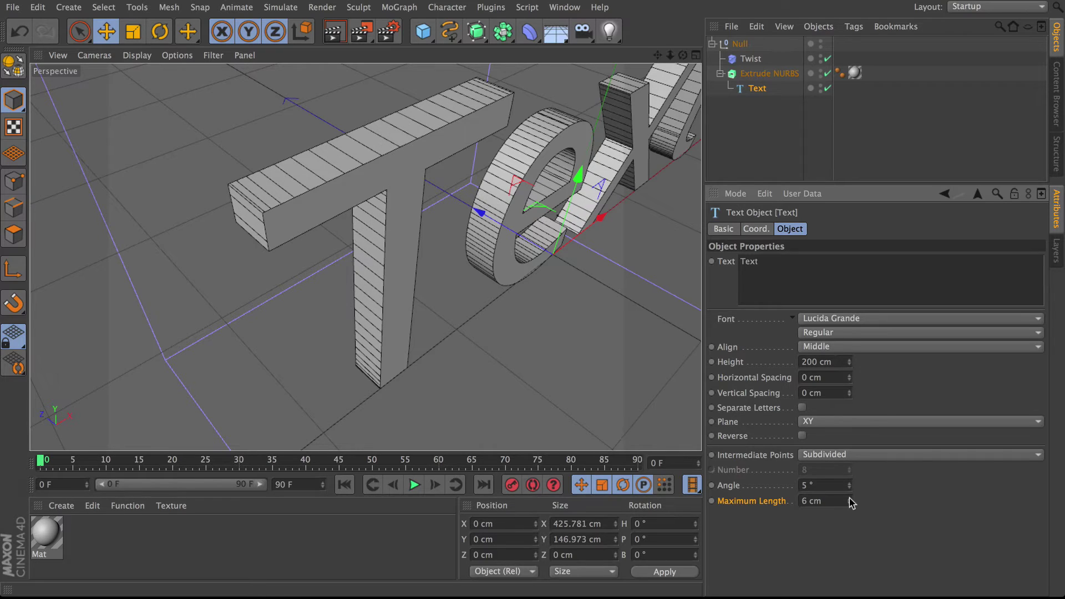
drag(851, 501, 852, 500)
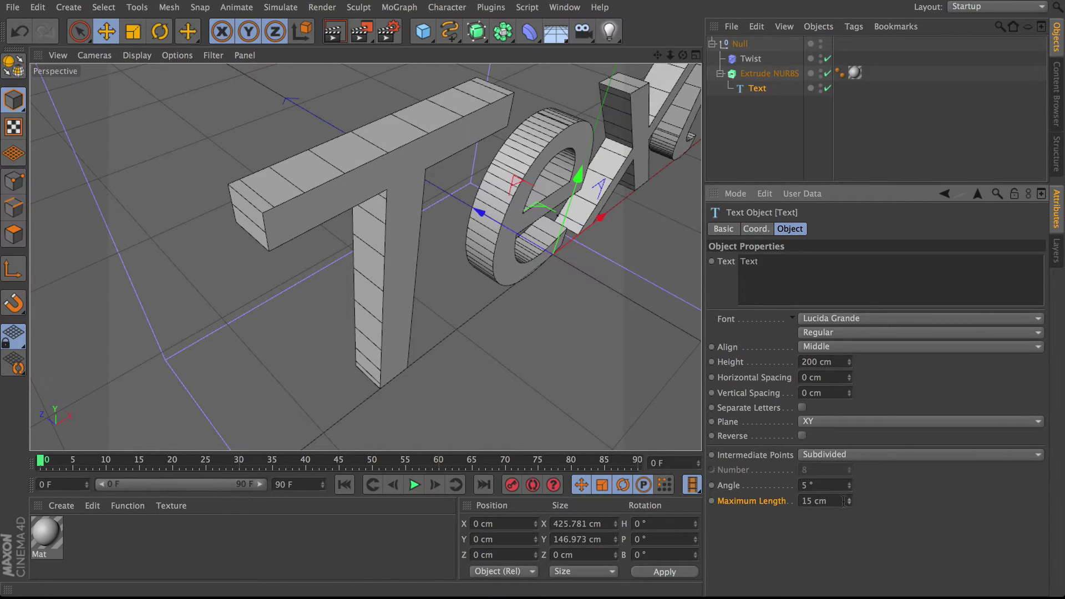
click(827, 501)
text(3)
key(Return)
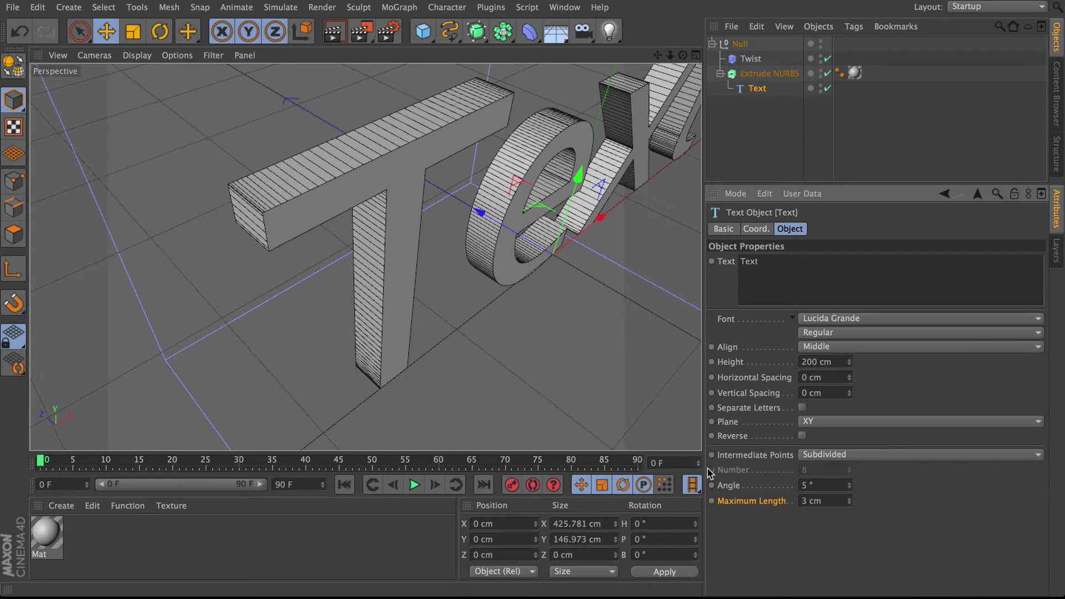
alt+drag(666, 369, 324, 166)
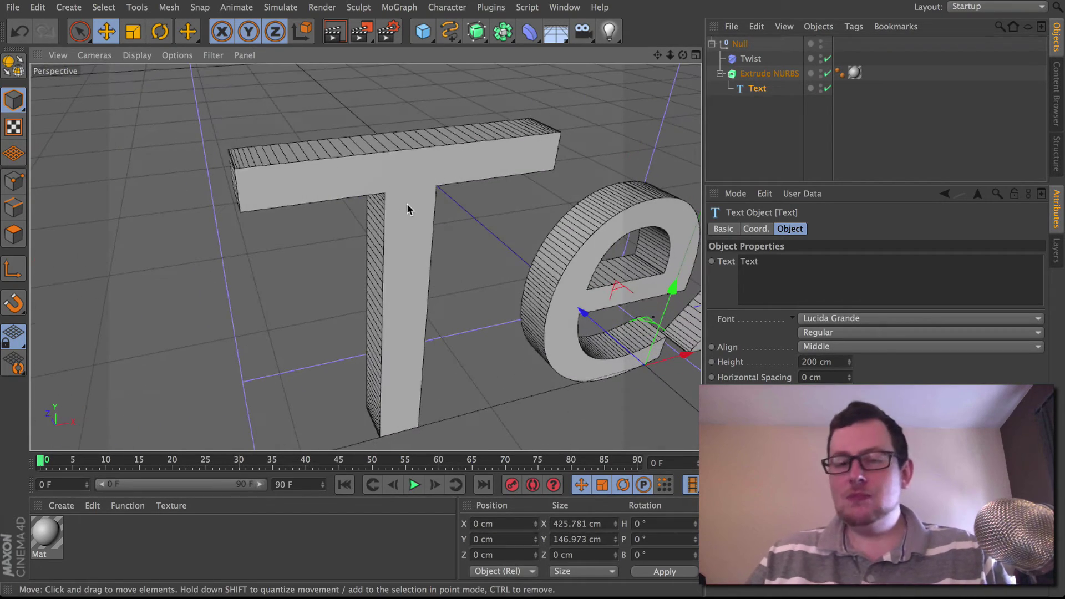
alt+drag(411, 205, 523, 226)
alt+drag(401, 197, 267, 139)
- Increase the Extrude NURBS depth from 20 cm to 63 cm and inspect the thicker letters
click(763, 71)
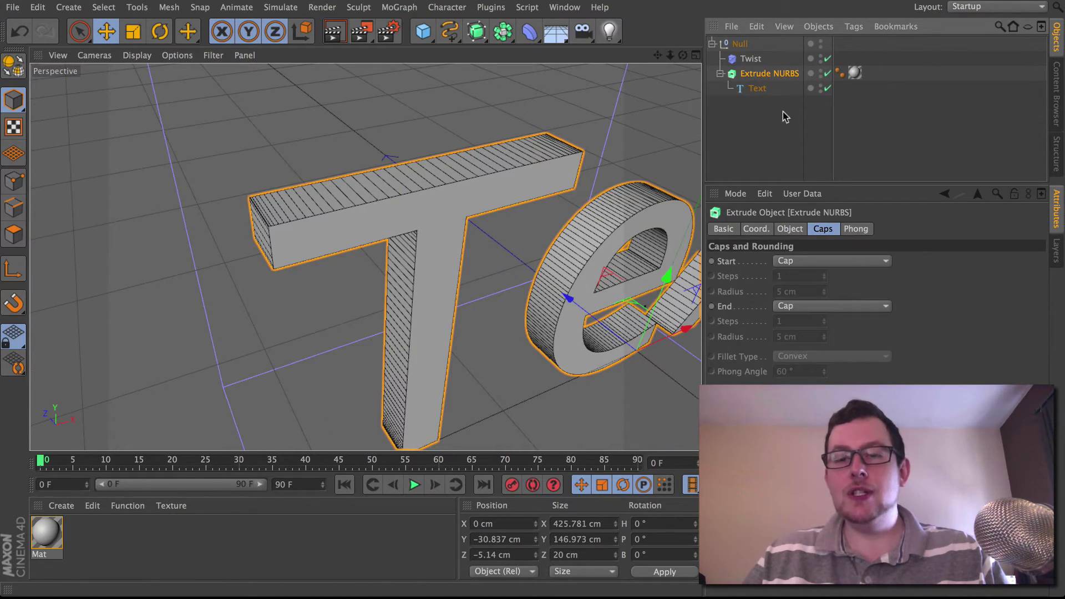
click(799, 231)
drag(950, 265, 950, 216)
mouse_move(468, 172)
alt+mouse_down()
mouse_move(457, 204)
mouse_move(462, 169)
alt+mouse_up()
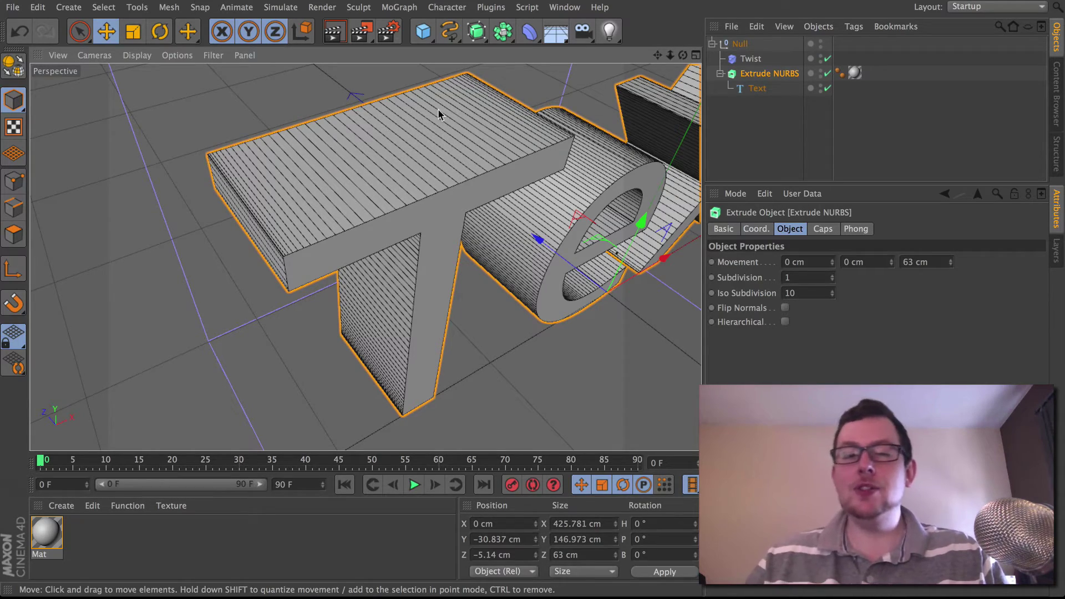
alt+drag(473, 142, 447, 178)
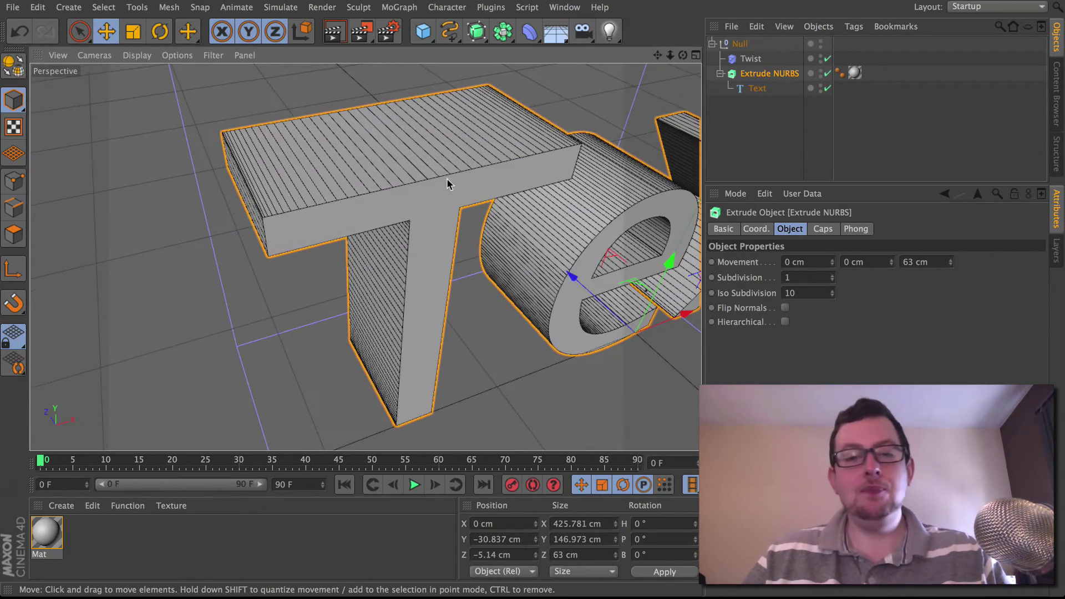
alt+right_drag(447, 179, 481, 189)
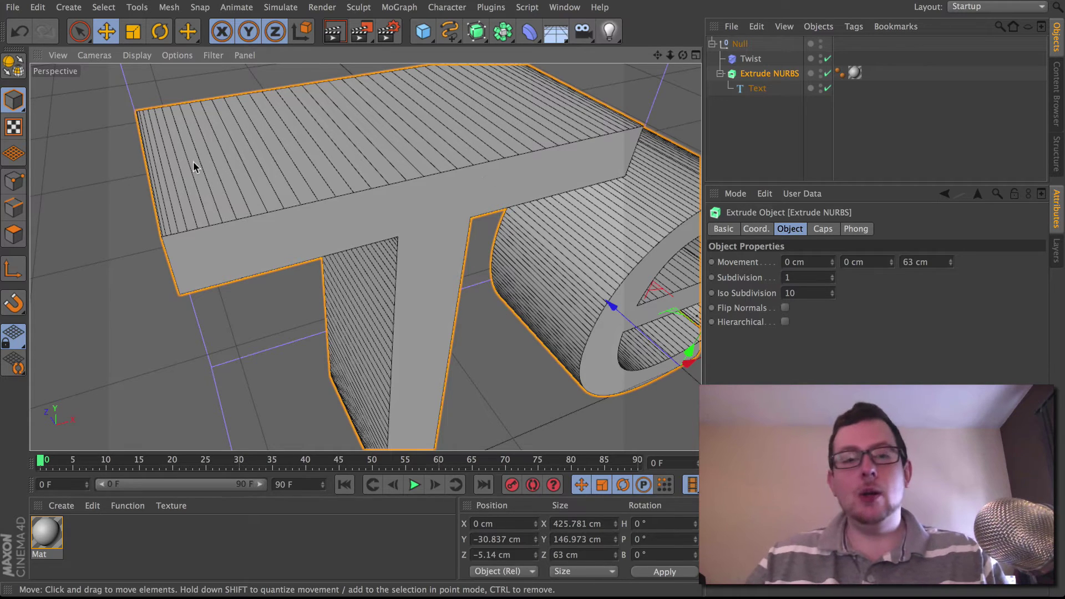
click(757, 90)
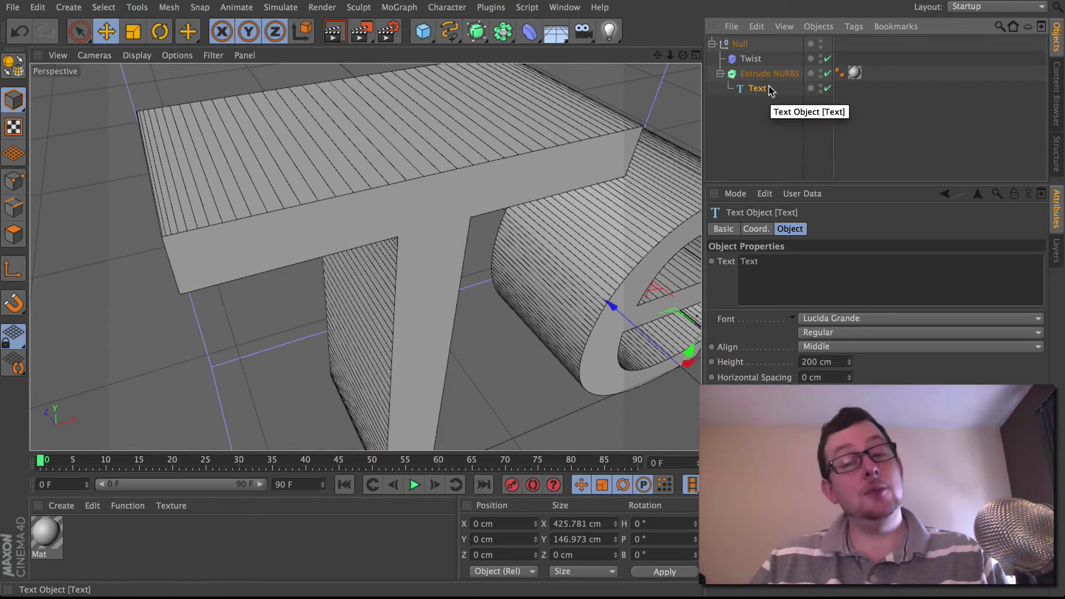
alt+drag(501, 181, 472, 176)
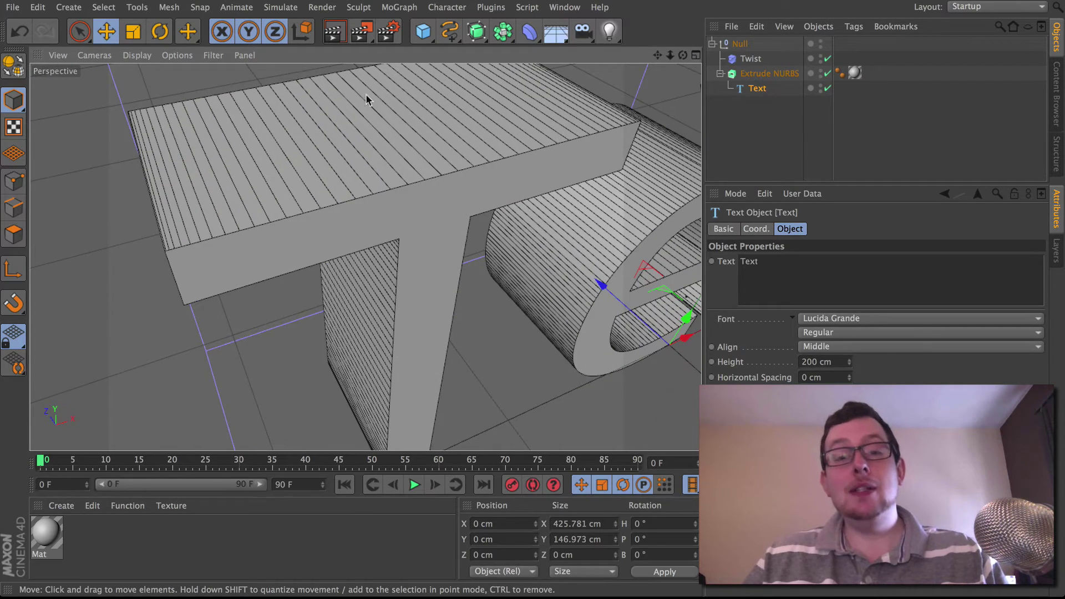
click(765, 74)
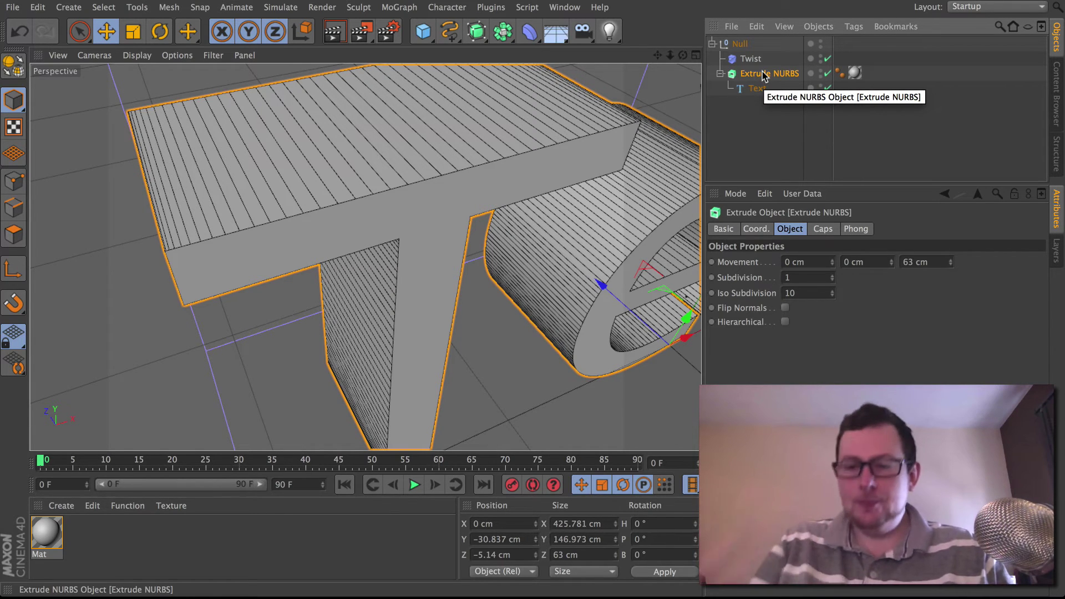
- Raise the Extrude NURBS Subdivision to 14 and orbit to check the even side lines
click(733, 280)
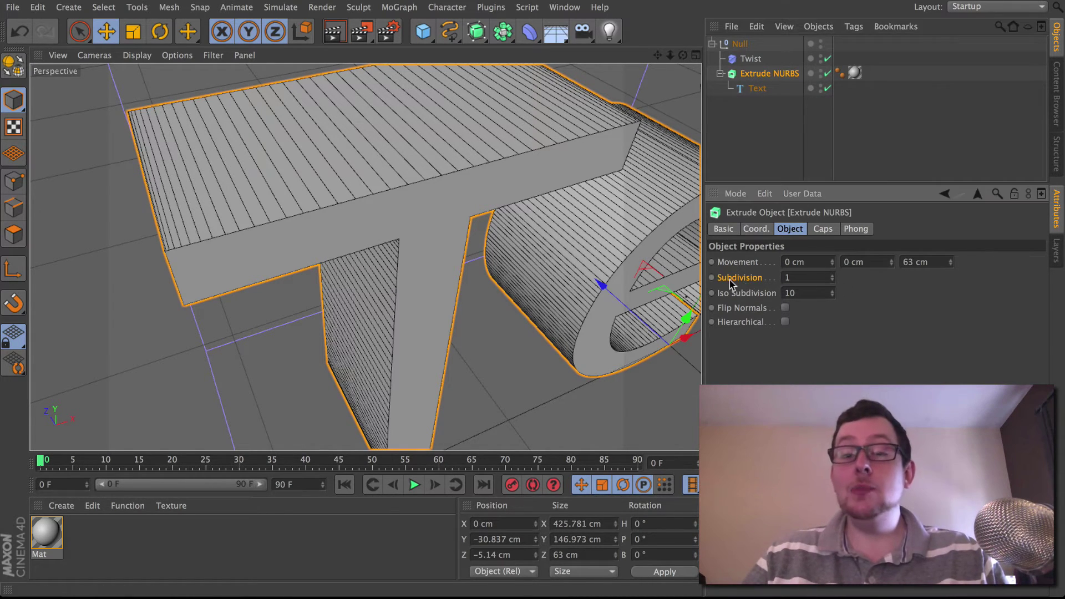
click(832, 275)
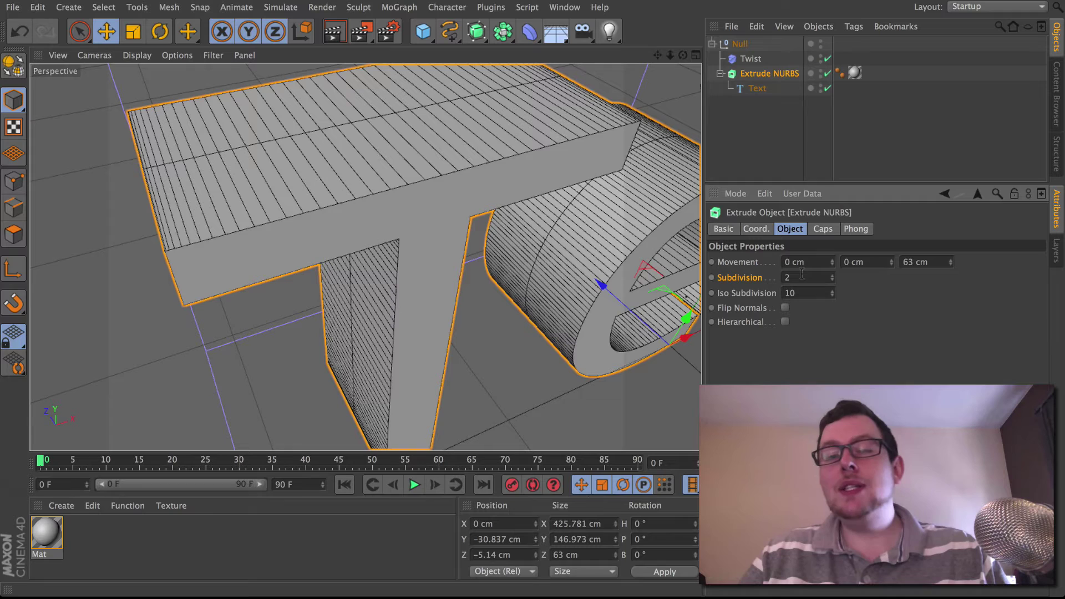
click(752, 88)
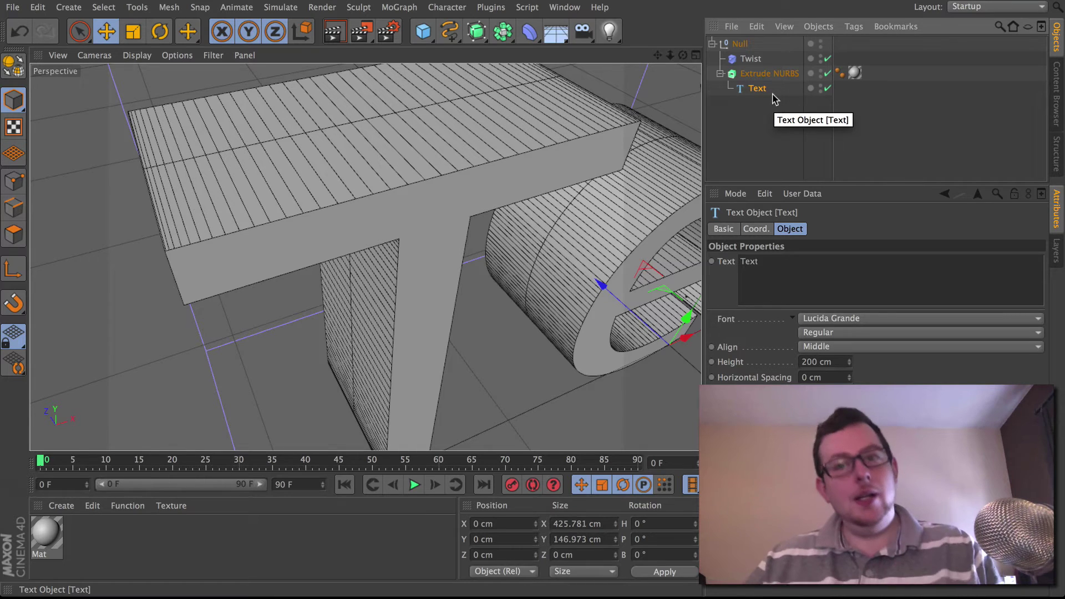
click(766, 75)
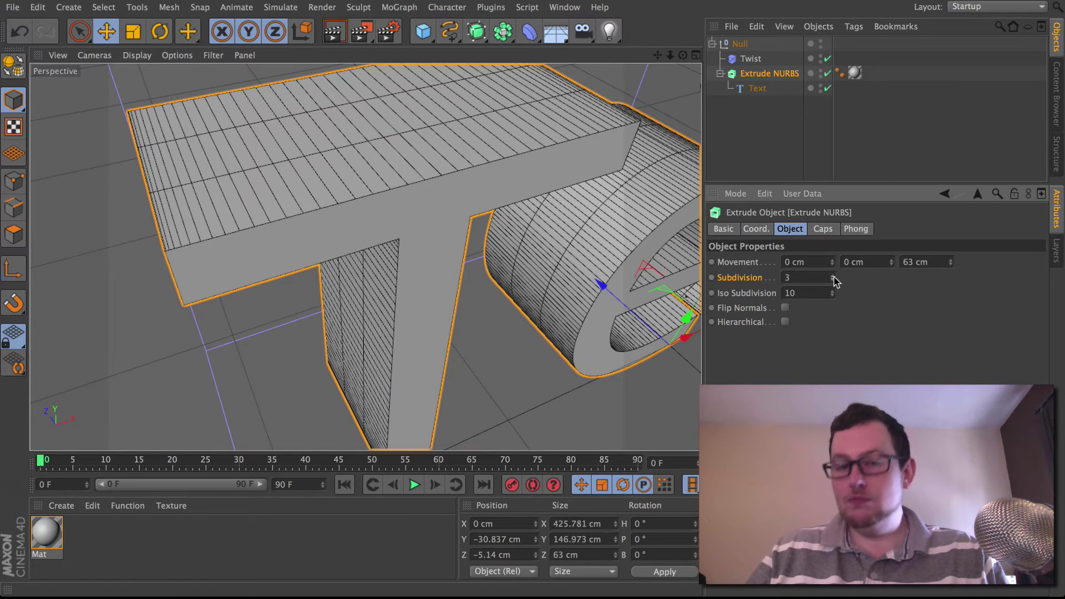
drag(834, 279, 831, 276)
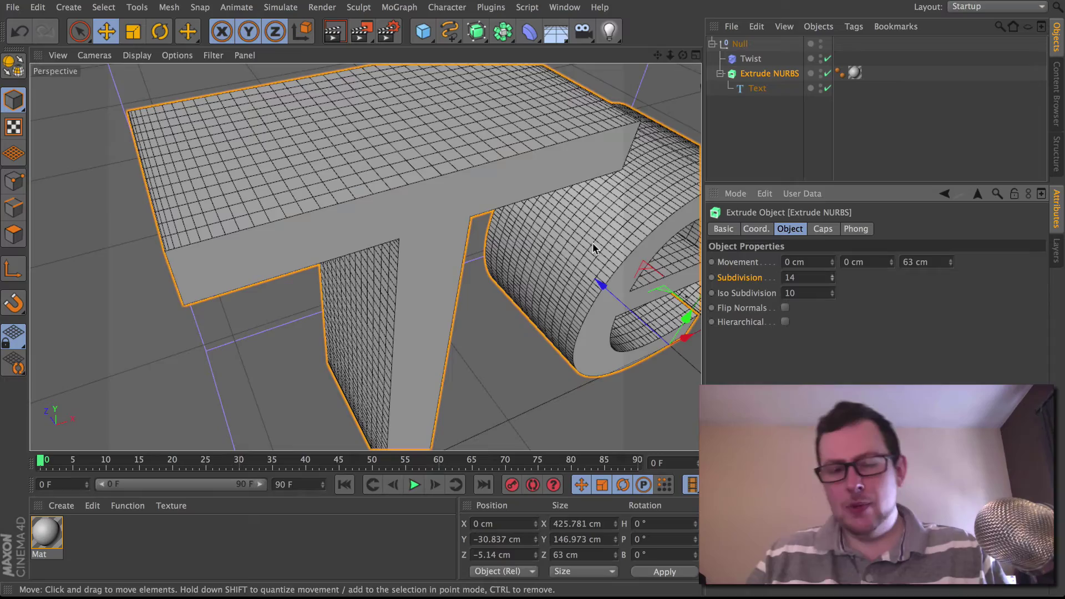
alt+drag(500, 194, 427, 186)
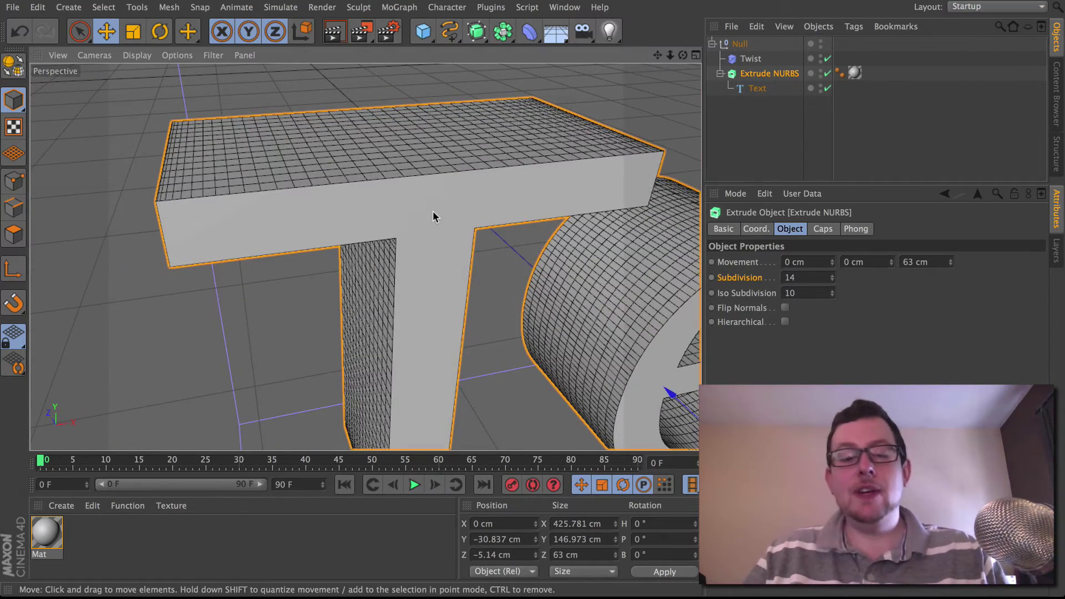
alt+drag(418, 217, 352, 302)
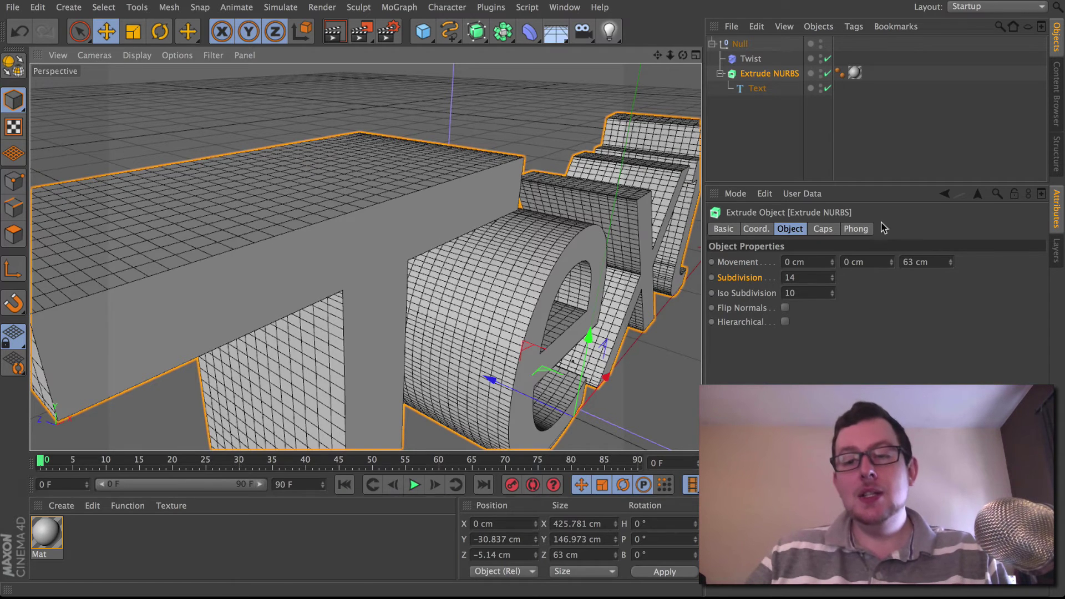
- On the Extrude NURBS Caps tab, change the cap Type from N-gons to Triangles
click(823, 229)
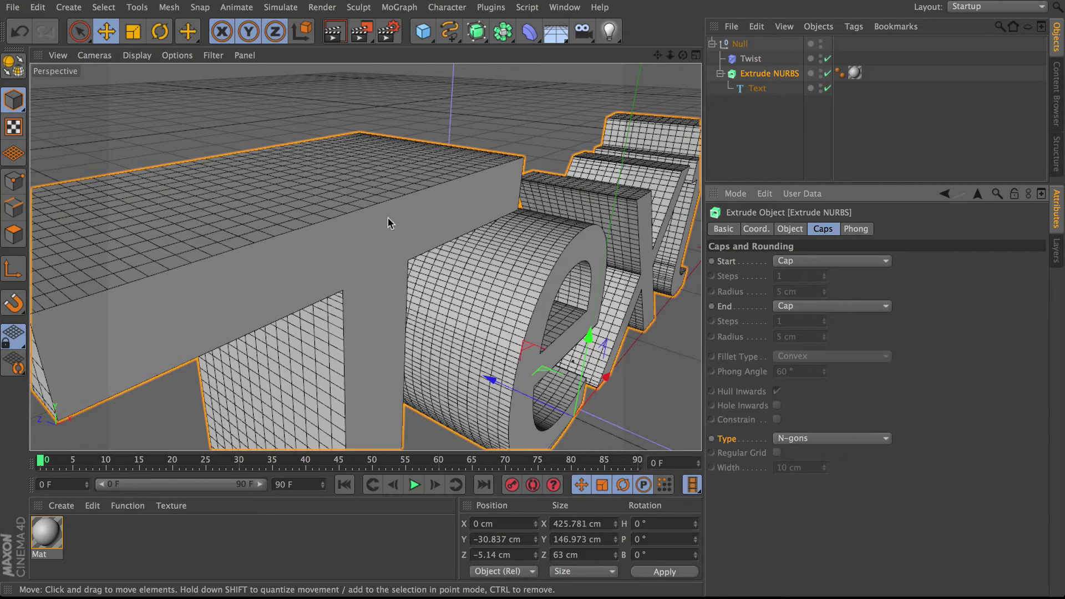
scroll(422, 147, up, 5)
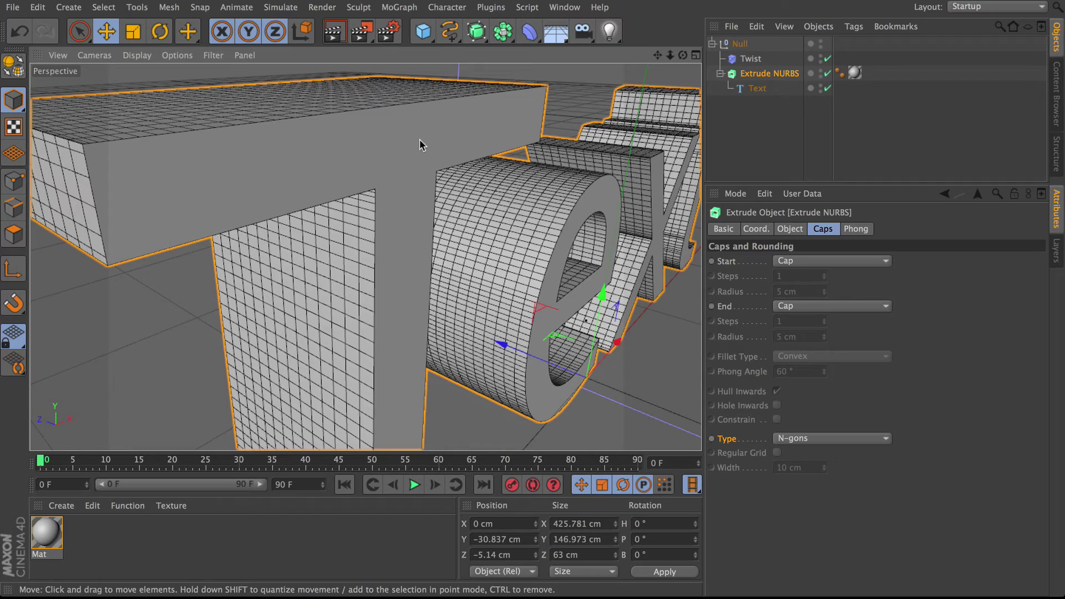
scroll(424, 162, down, 5)
scroll(313, 183, up, 2)
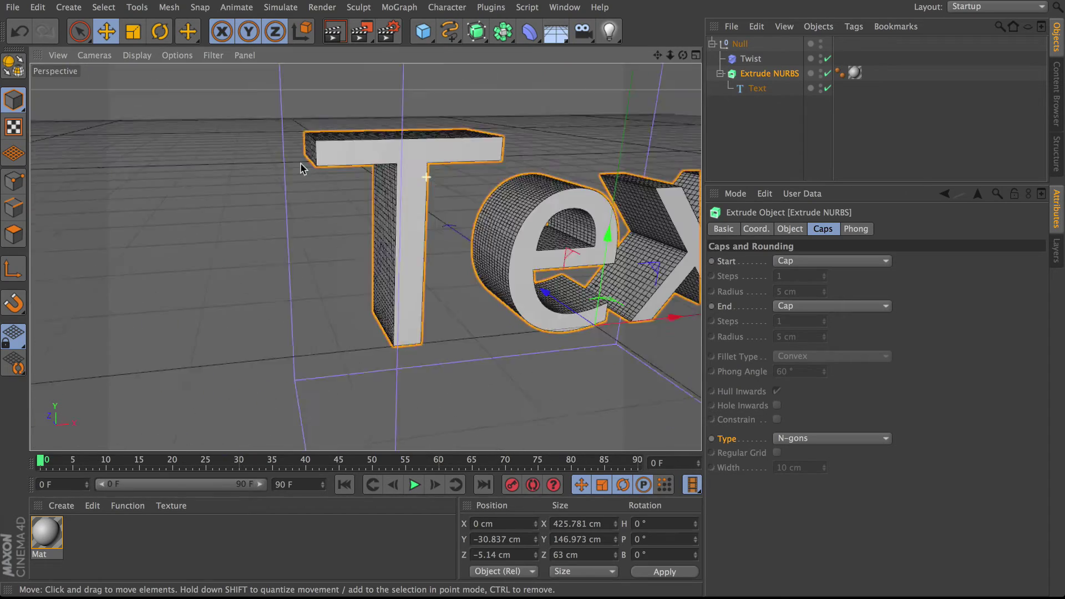
scroll(302, 168, up, 2)
scroll(392, 163, up, 2)
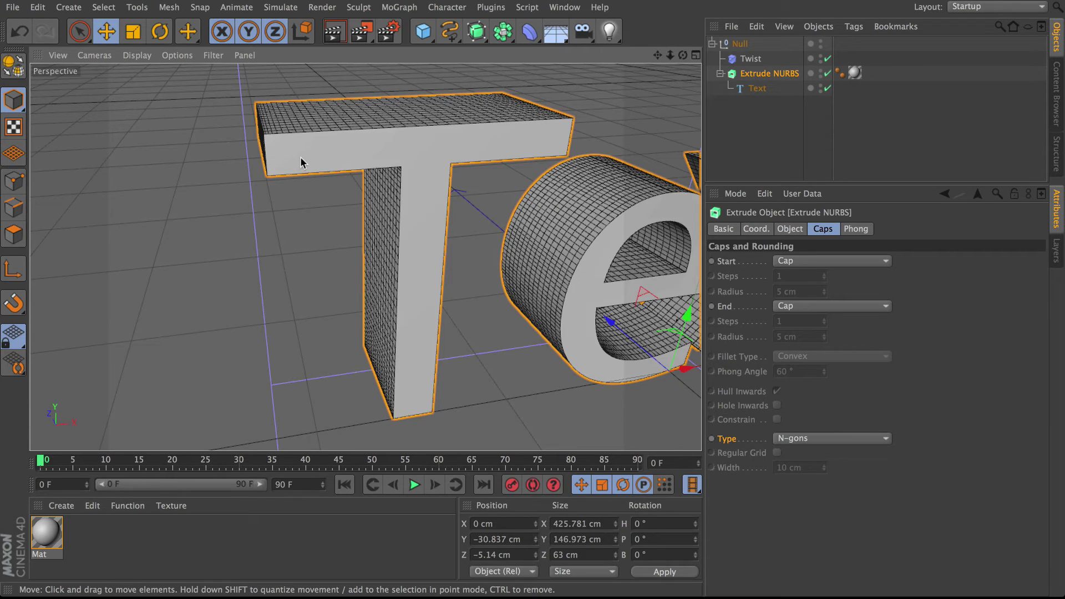
click(821, 438)
click(839, 454)
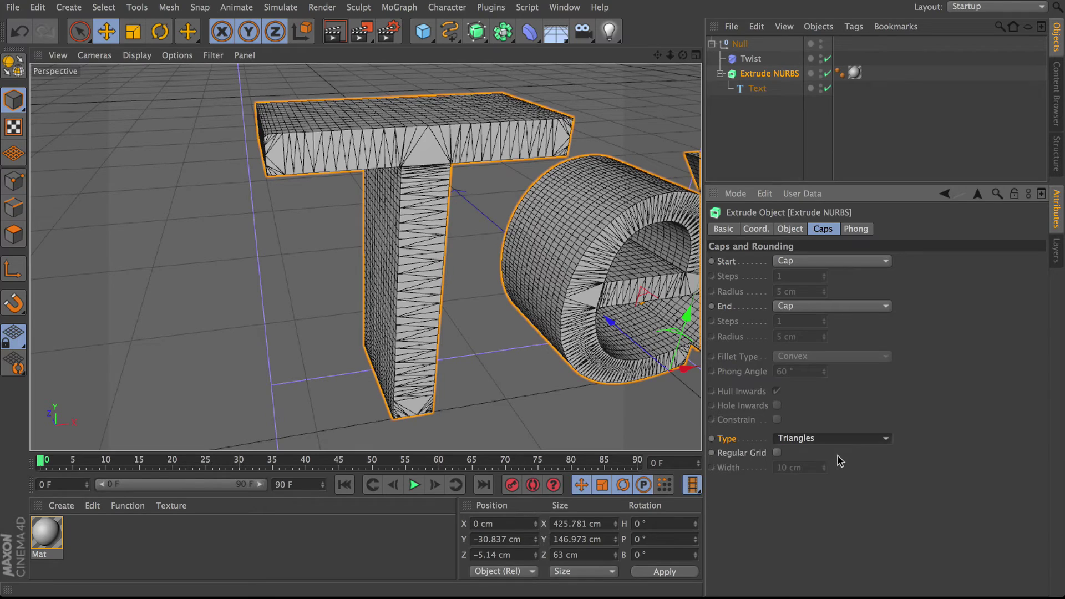
alt+drag(526, 201, 476, 191)
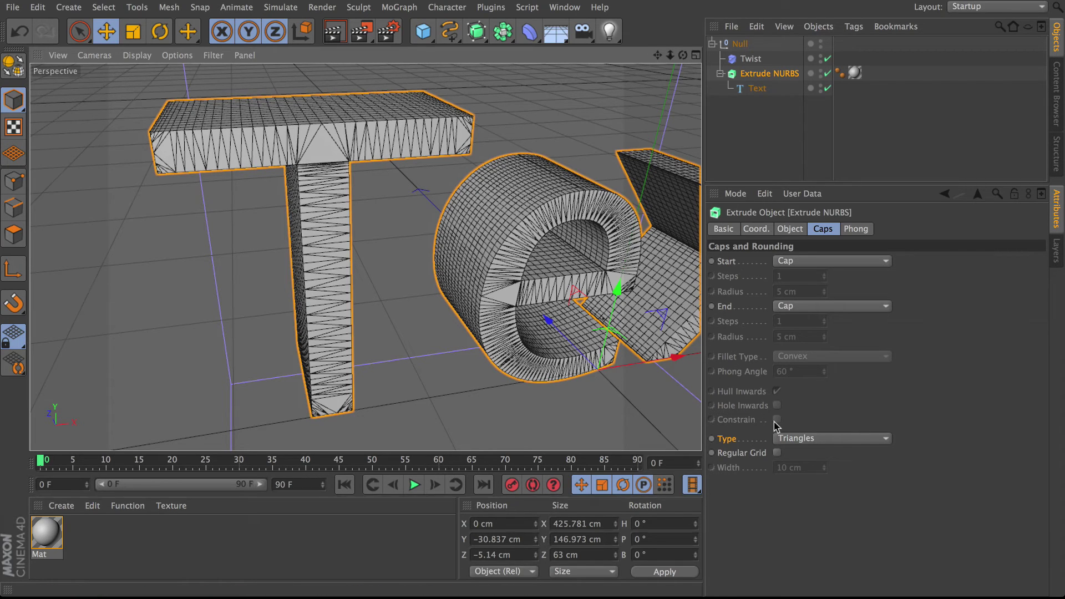
- Switch the cap Type to Quadrangles and orbit closer to inspect the letter tops
click(831, 438)
click(831, 467)
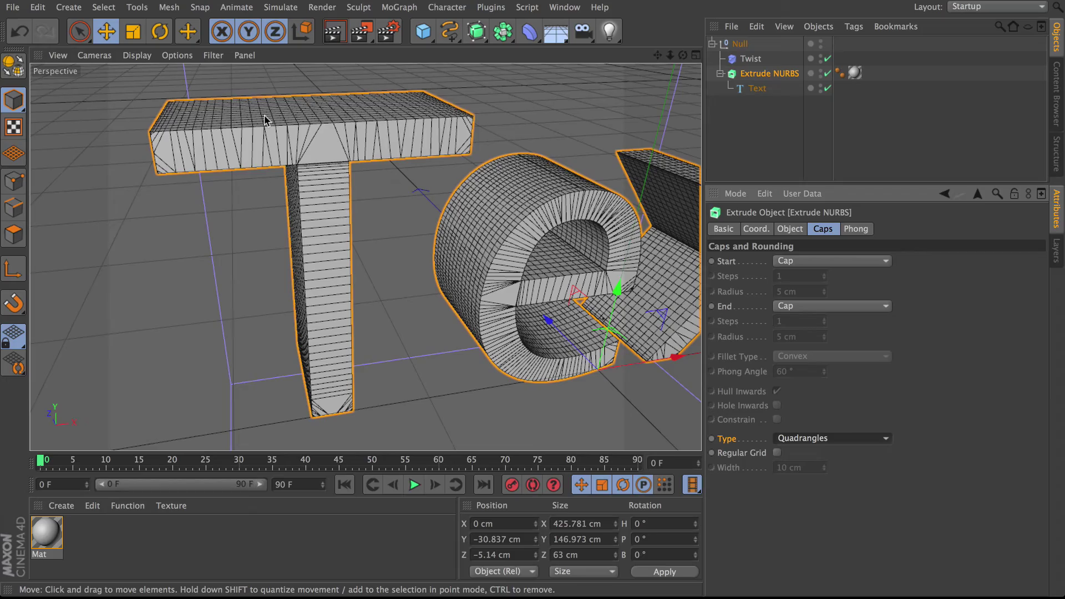
alt+drag(295, 133, 340, 180)
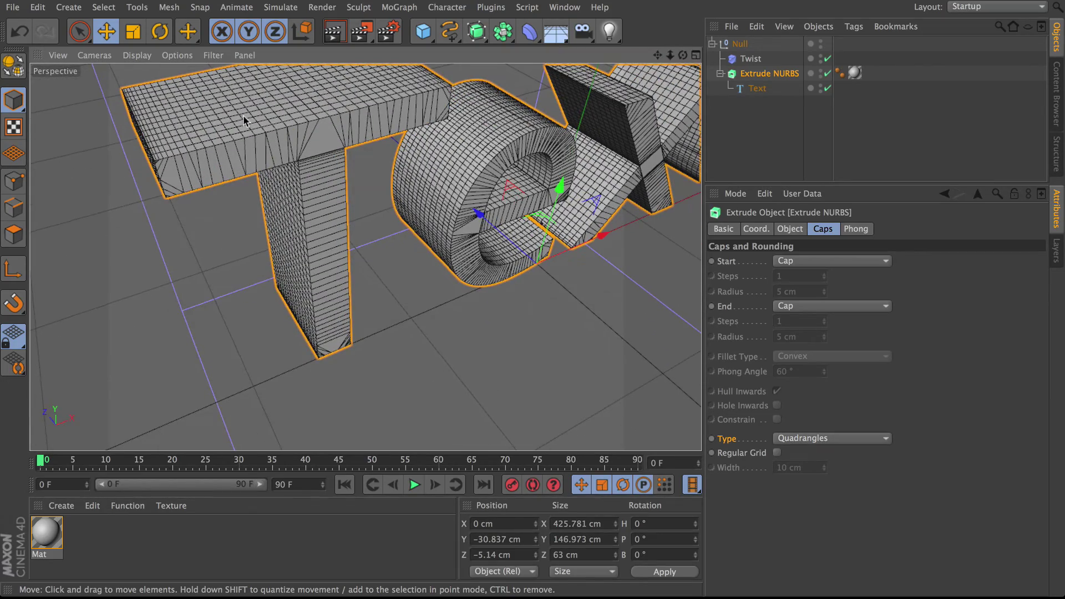
alt+right_drag(318, 164, 335, 105)
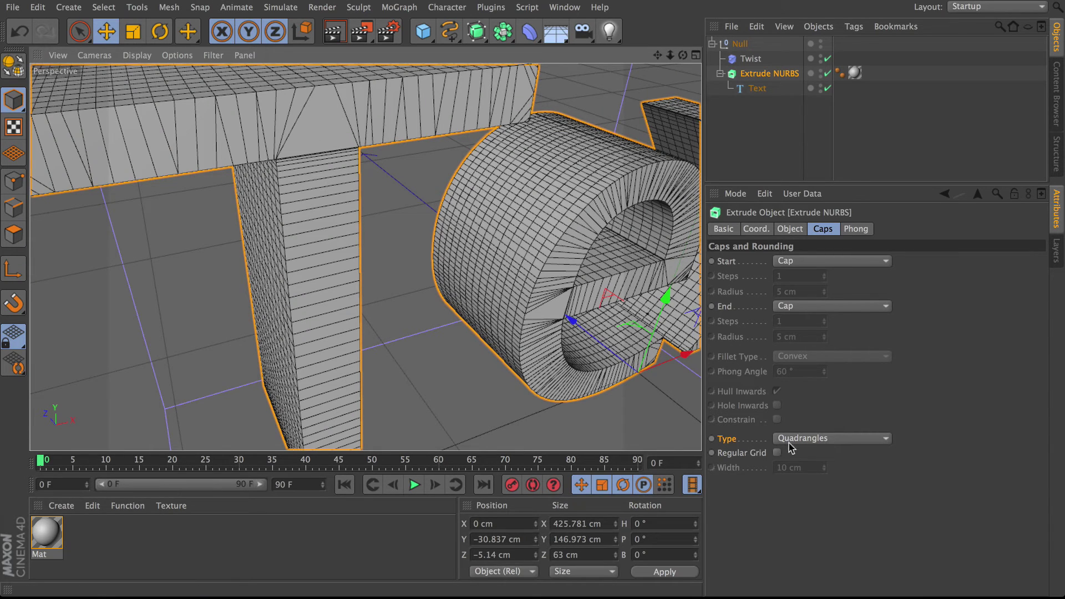
- Enable Regular Grid for the Extrude NURBS caps and set its Width to 3 cm
click(742, 456)
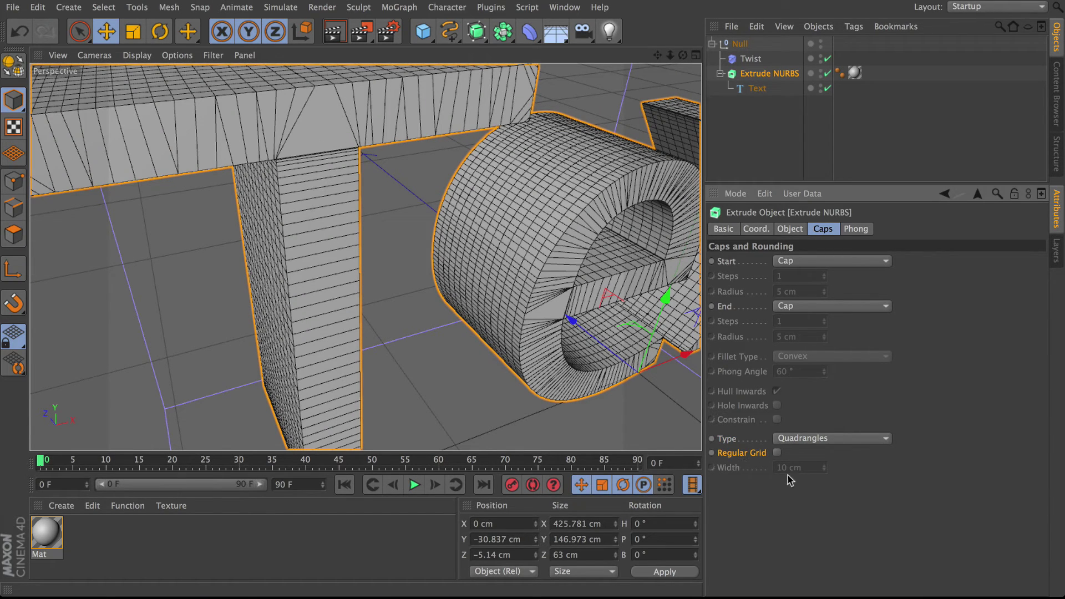
click(778, 453)
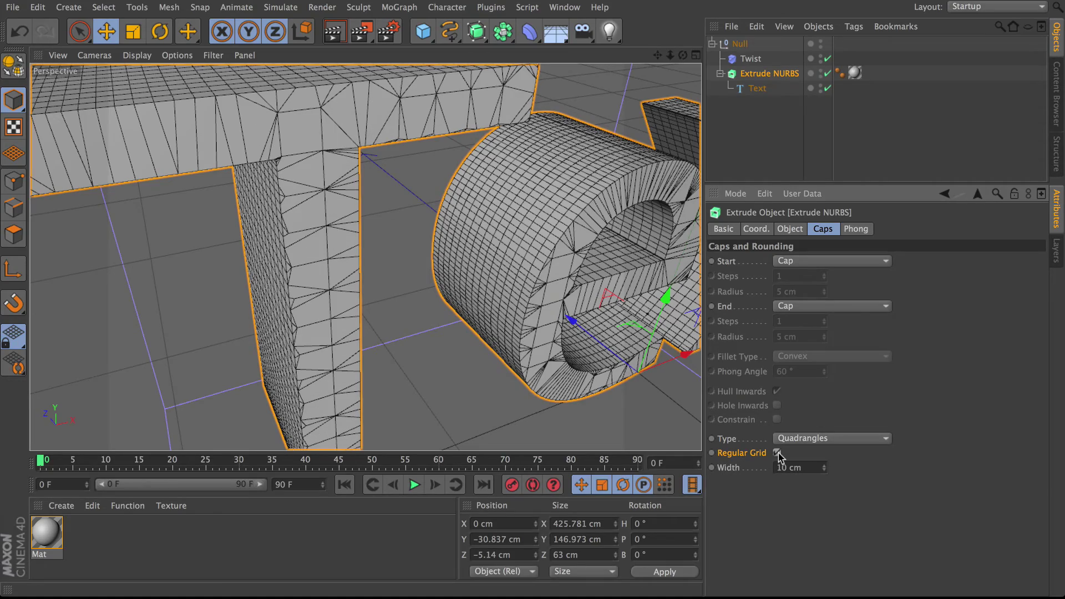
alt+drag(422, 311, 638, 317)
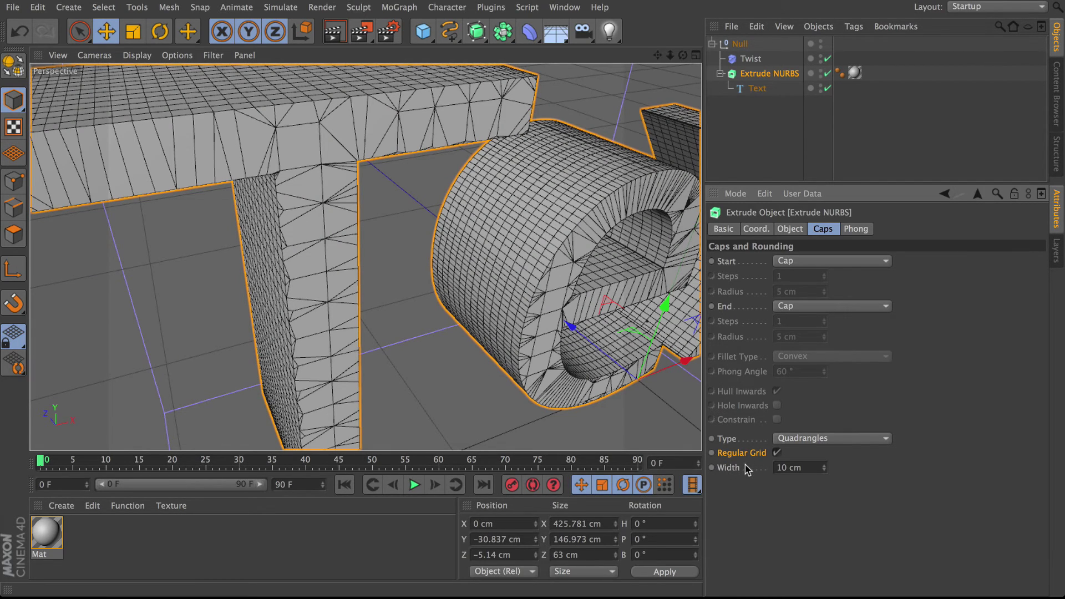
click(758, 93)
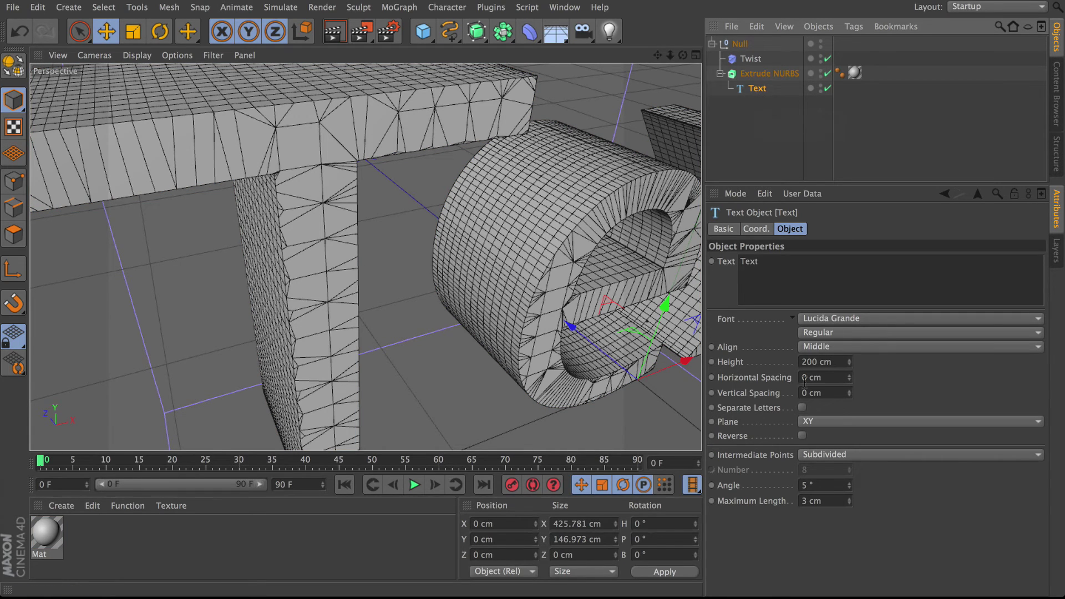
click(772, 77)
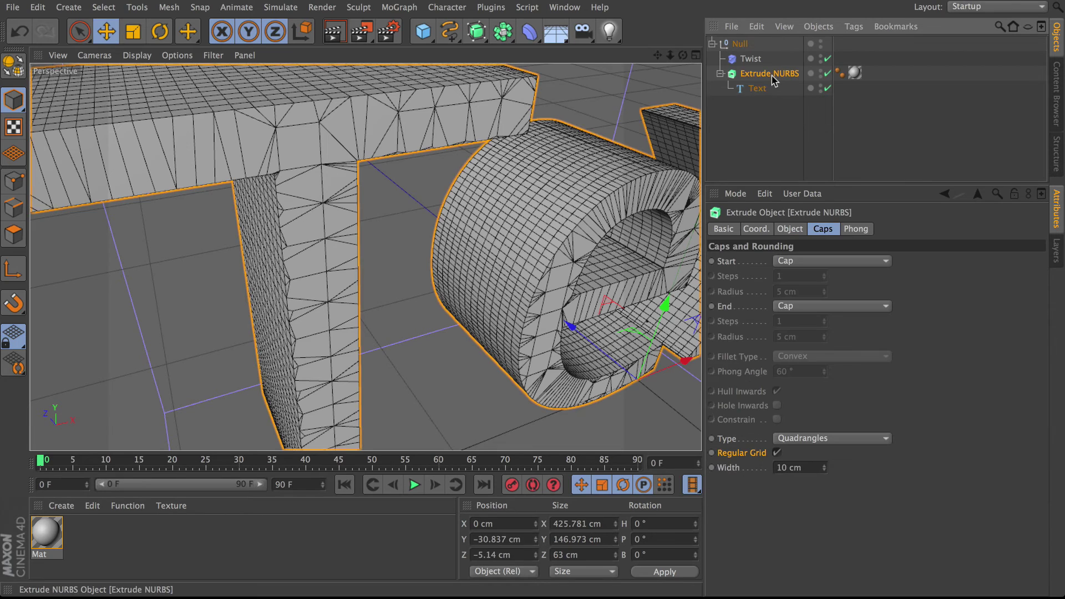
click(813, 469)
text(3)
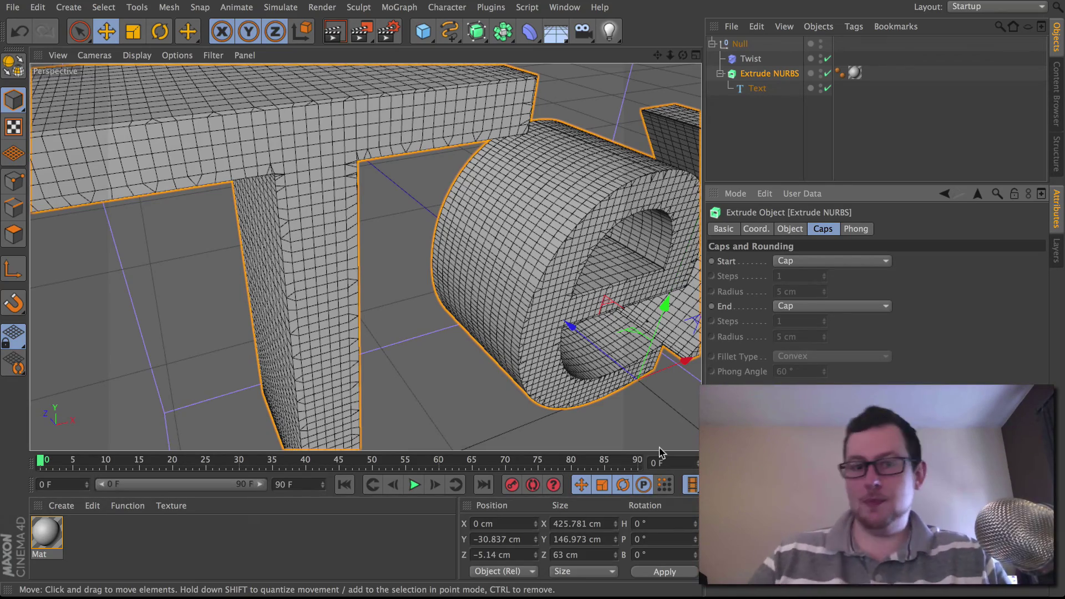
- Set the Twist deformer's Angle to -379° to twist the extruded text
scroll(476, 163, down, 10)
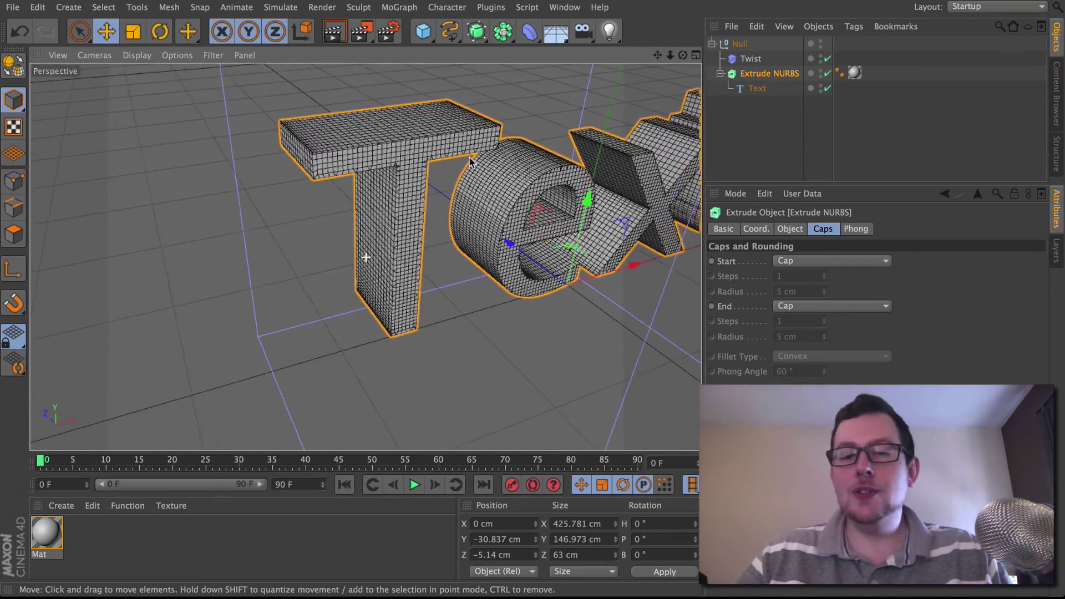
click(751, 59)
scroll(537, 186, up, 6)
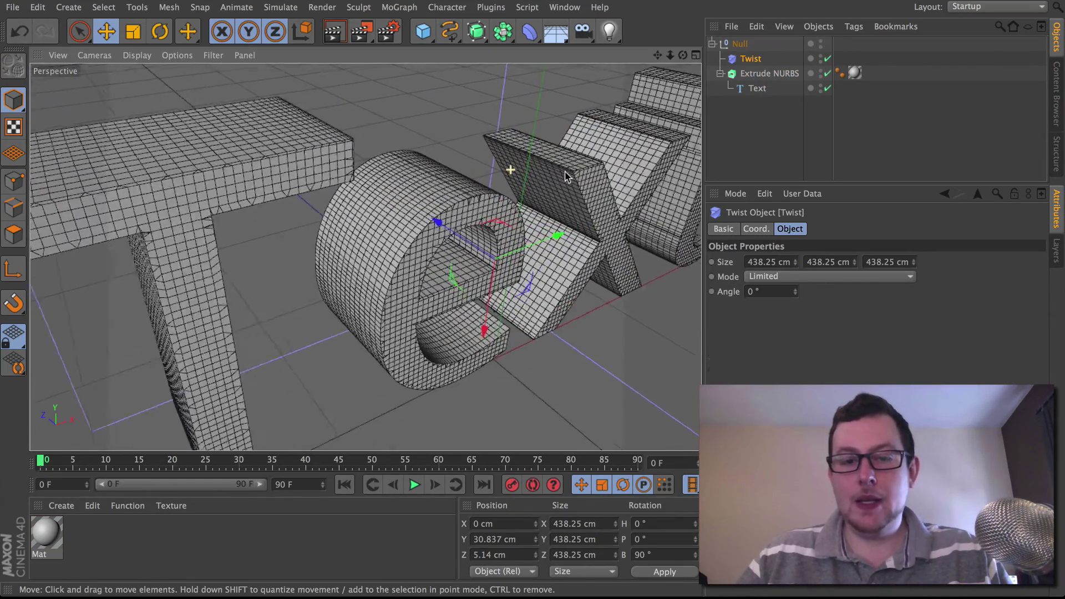
alt+drag(578, 199, 552, 219)
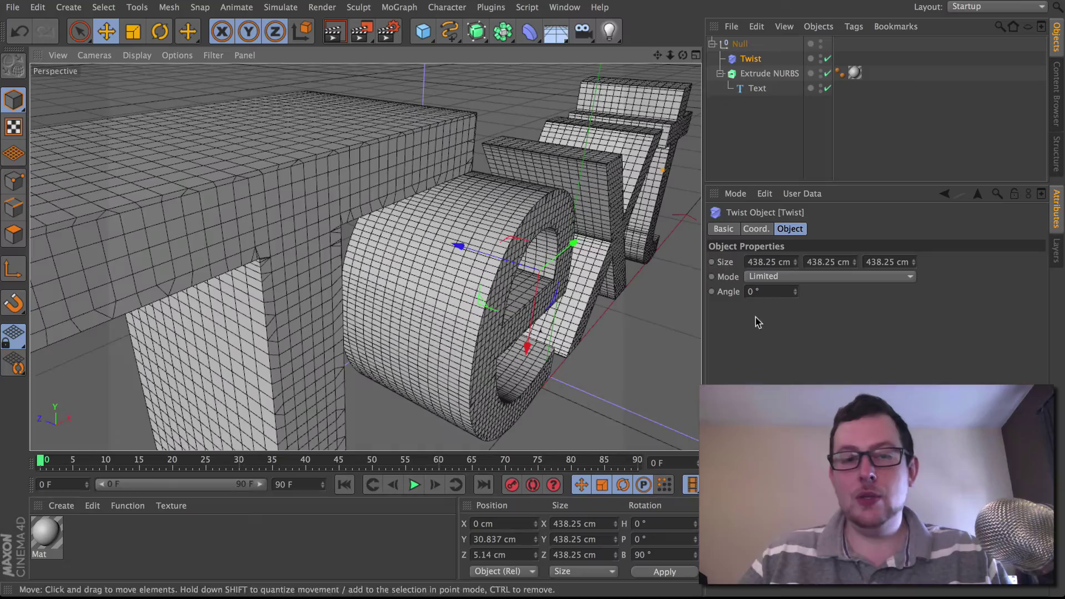
drag(796, 291, 795, 391)
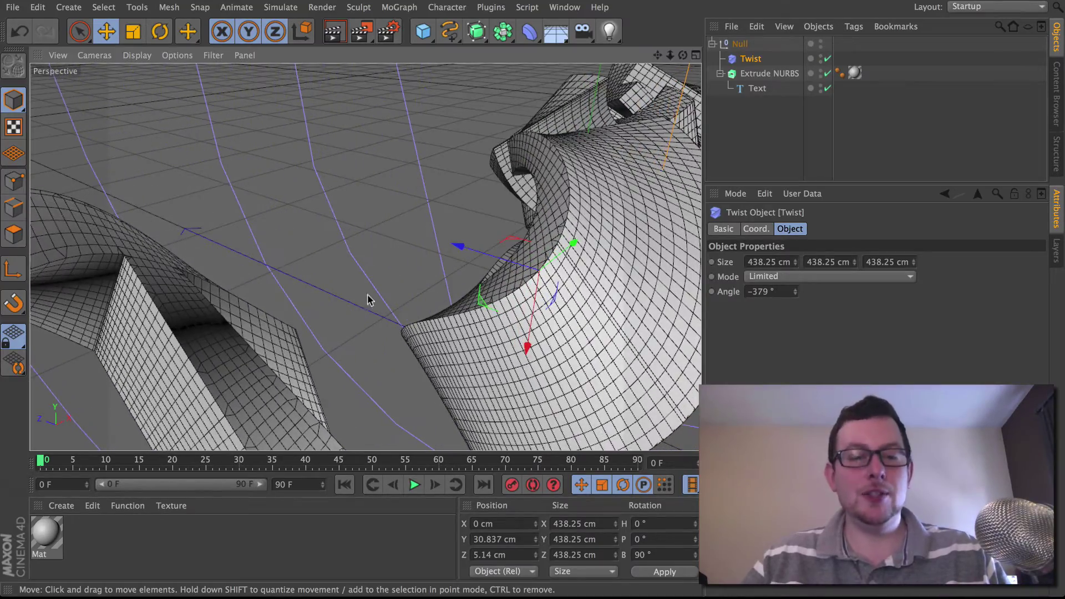
alt+drag(217, 302, 250, 192)
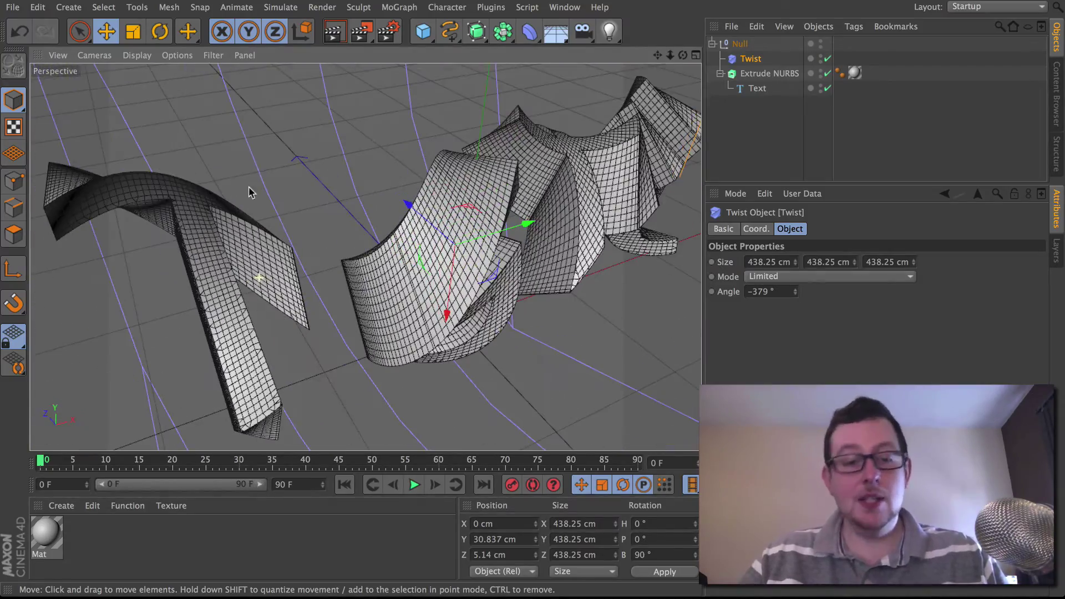
click(529, 31)
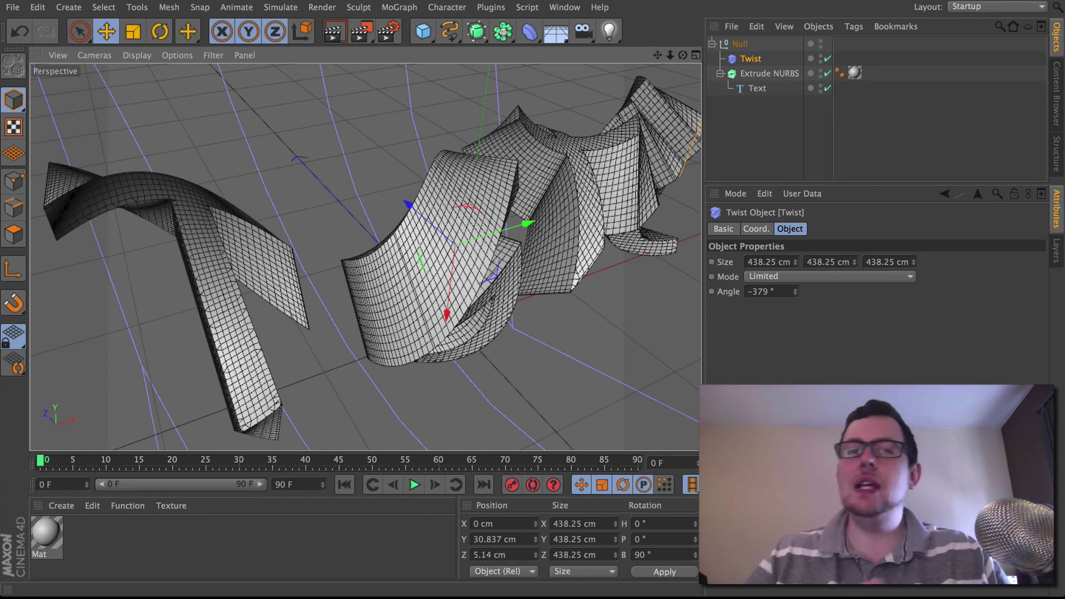
click(772, 75)
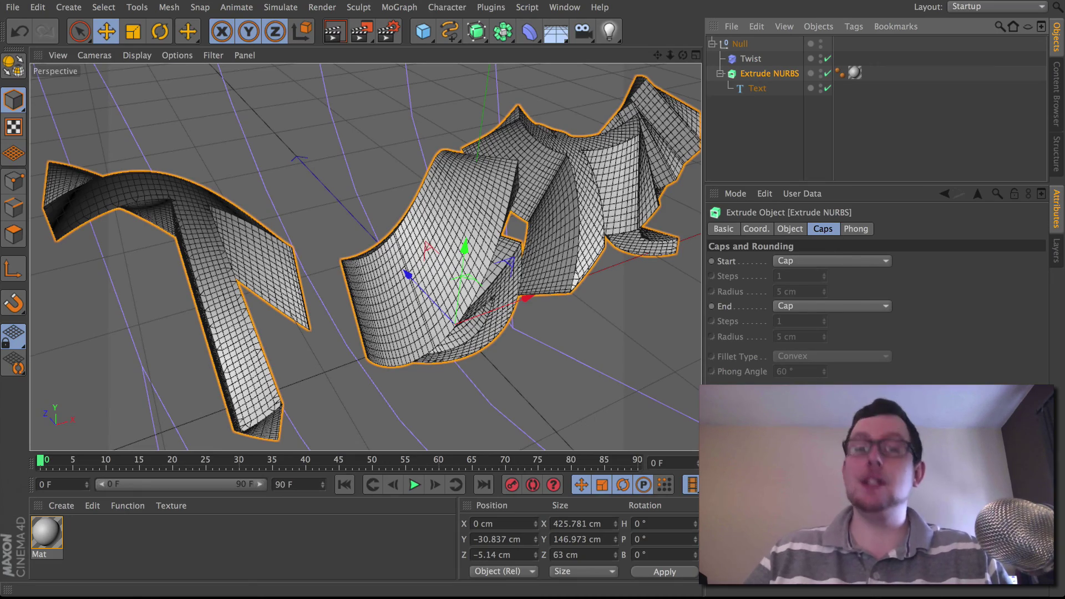
alt+drag(311, 233, 389, 239)
- Zoom in on the twisted letters and render the active view
scroll(388, 239, up, 5)
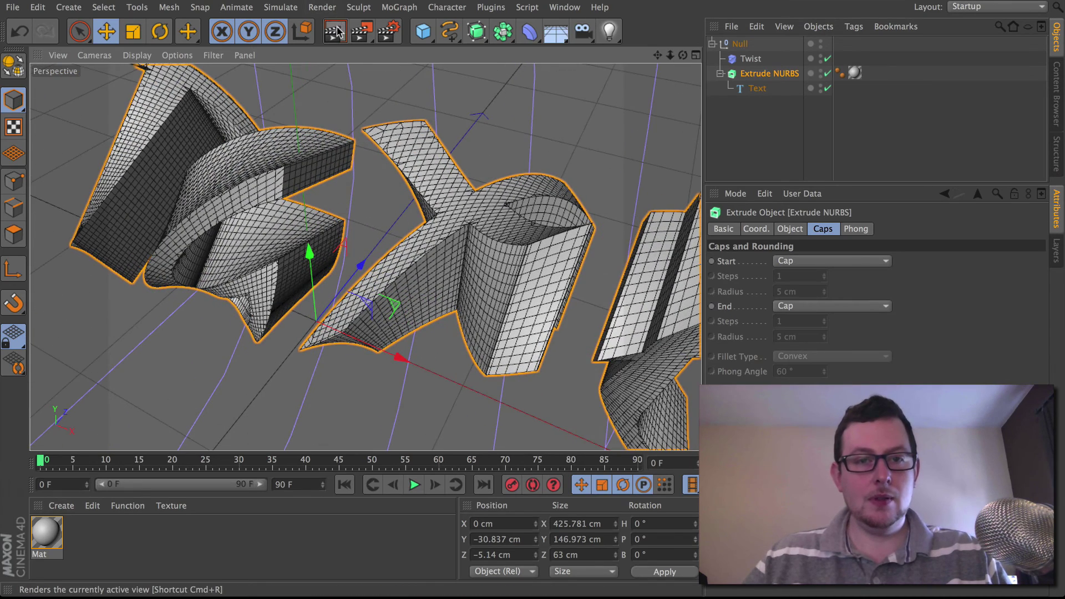
click(336, 32)
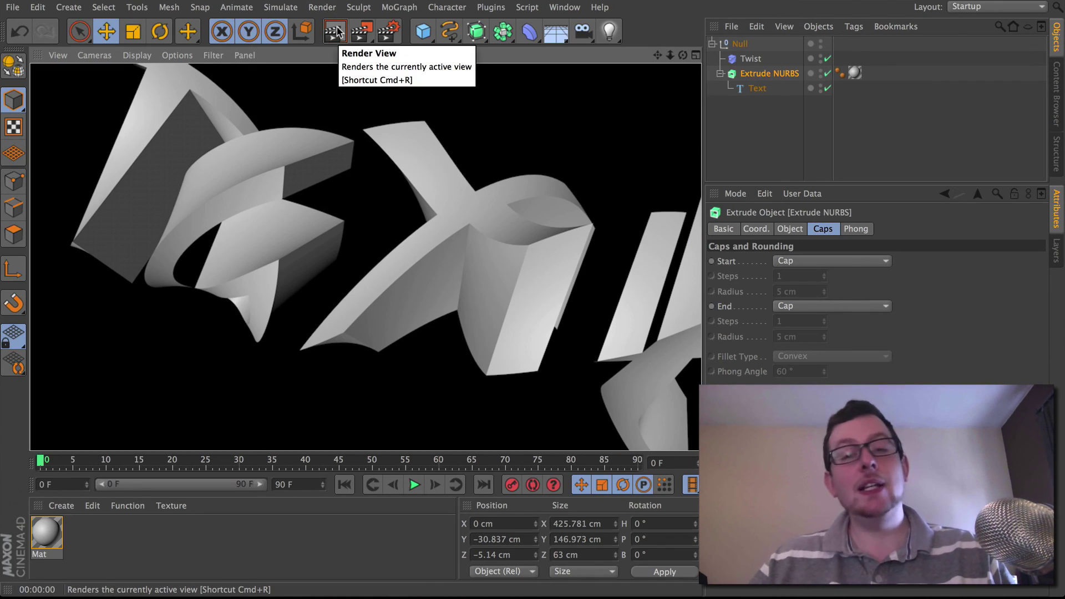